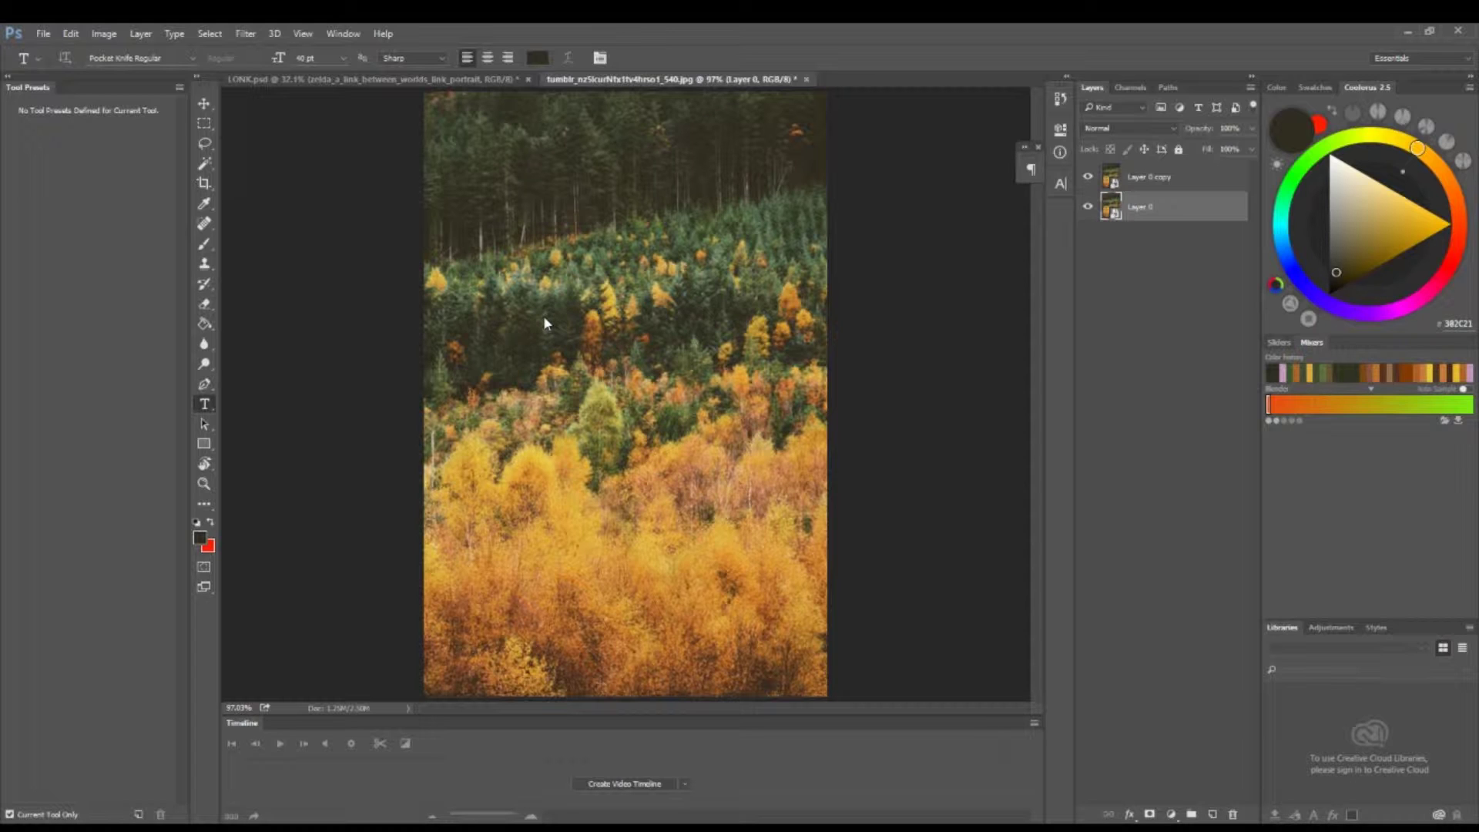
- Switch to the Eyedropper tool and select the Layer 0 copy layer
{"action": "key", "text": "i"}
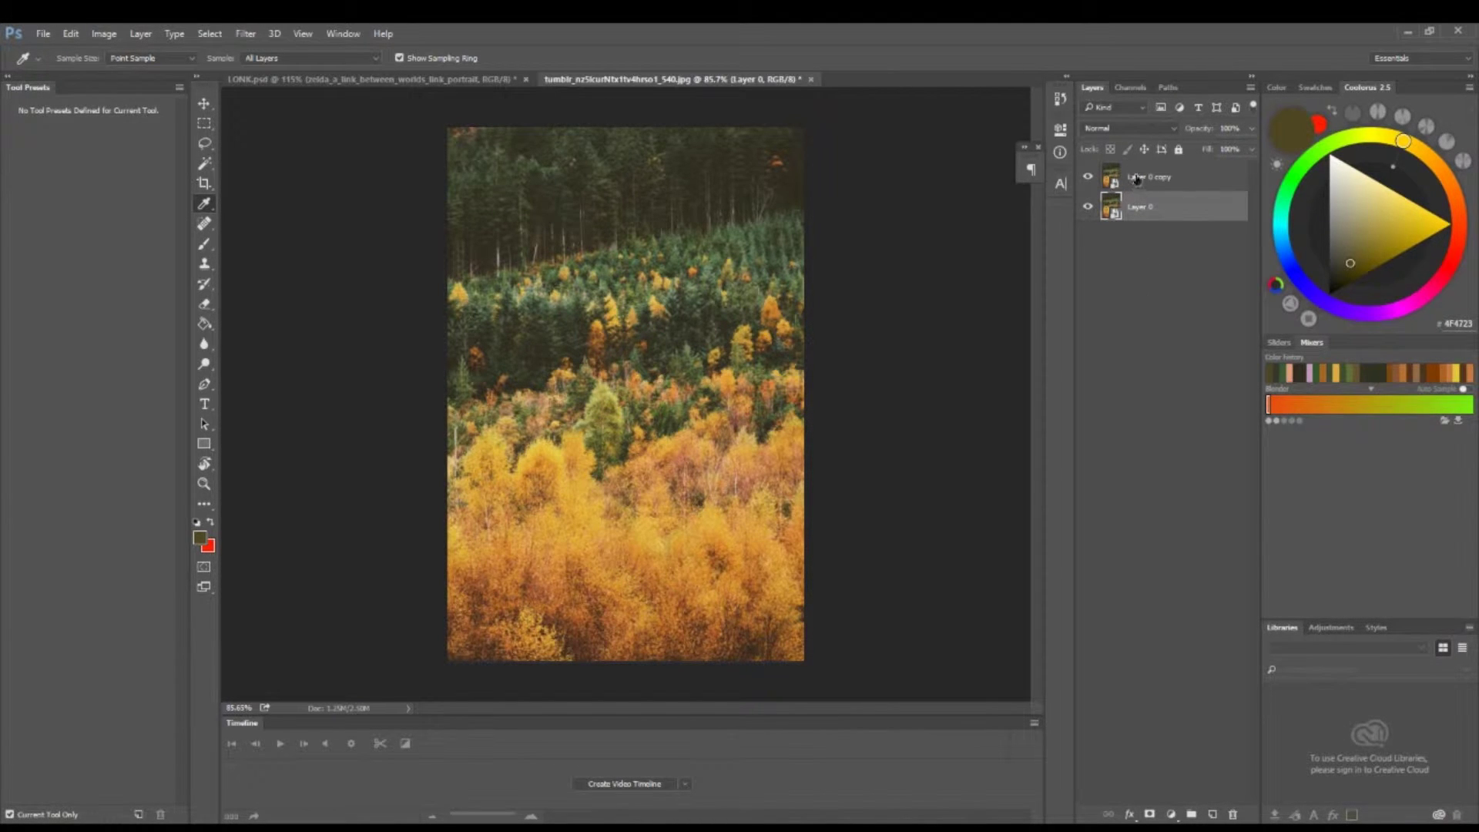
{"action": "left_click", "coordinate": [1137, 179]}
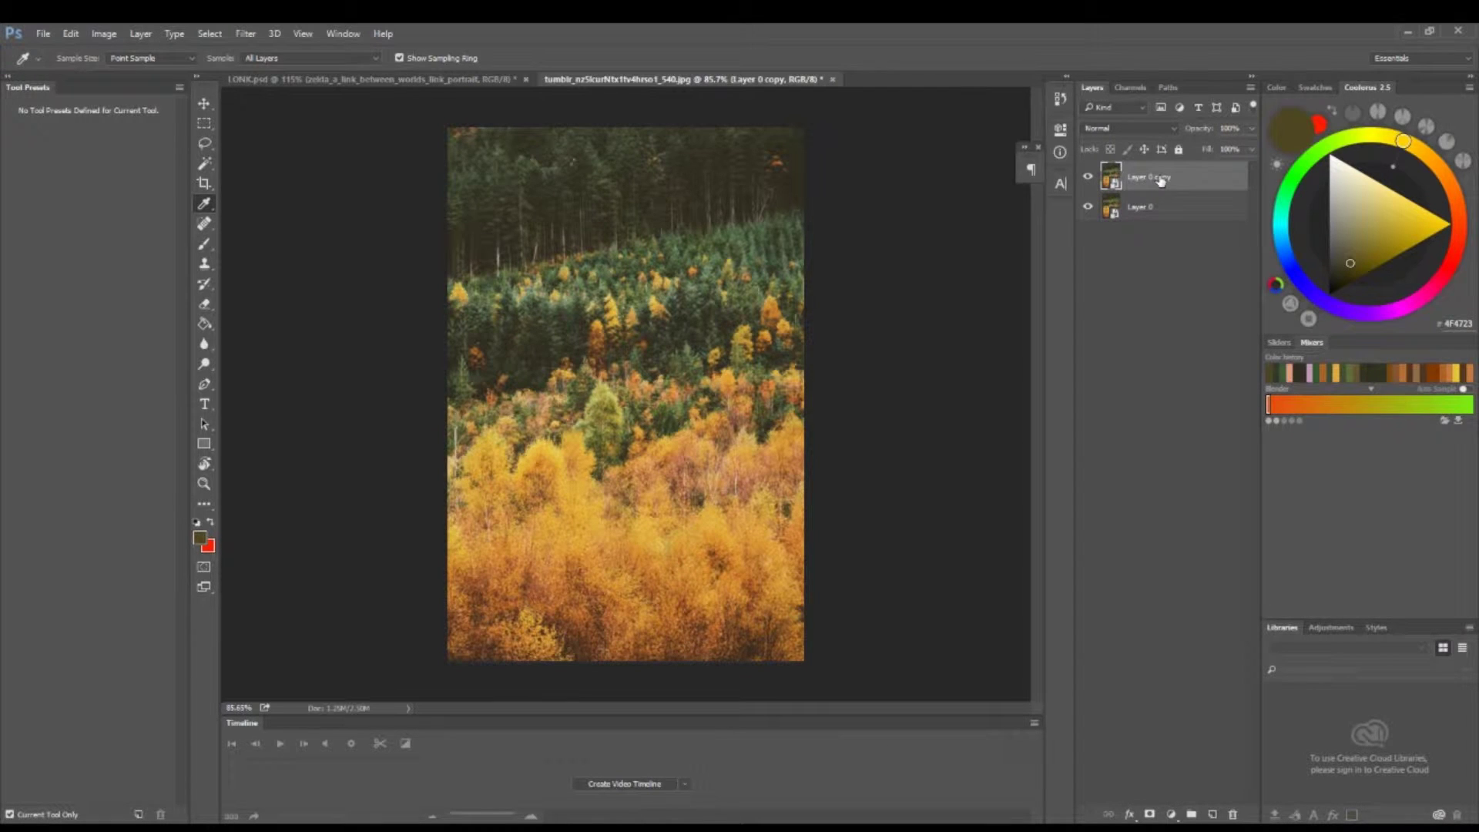
- Rasterize the Layer 0 copy layer into plain pixels
{"action": "mouse_move", "coordinate": [1178, 181]}
{"action": "left_mouse_down"}
{"action": "mouse_move", "coordinate": [1170, 269]}
{"action": "mouse_move", "coordinate": [1213, 810]}
{"action": "mouse_move", "coordinate": [1178, 183]}
{"action": "left_mouse_up"}
{"action": "right_click", "coordinate": [1145, 183]}
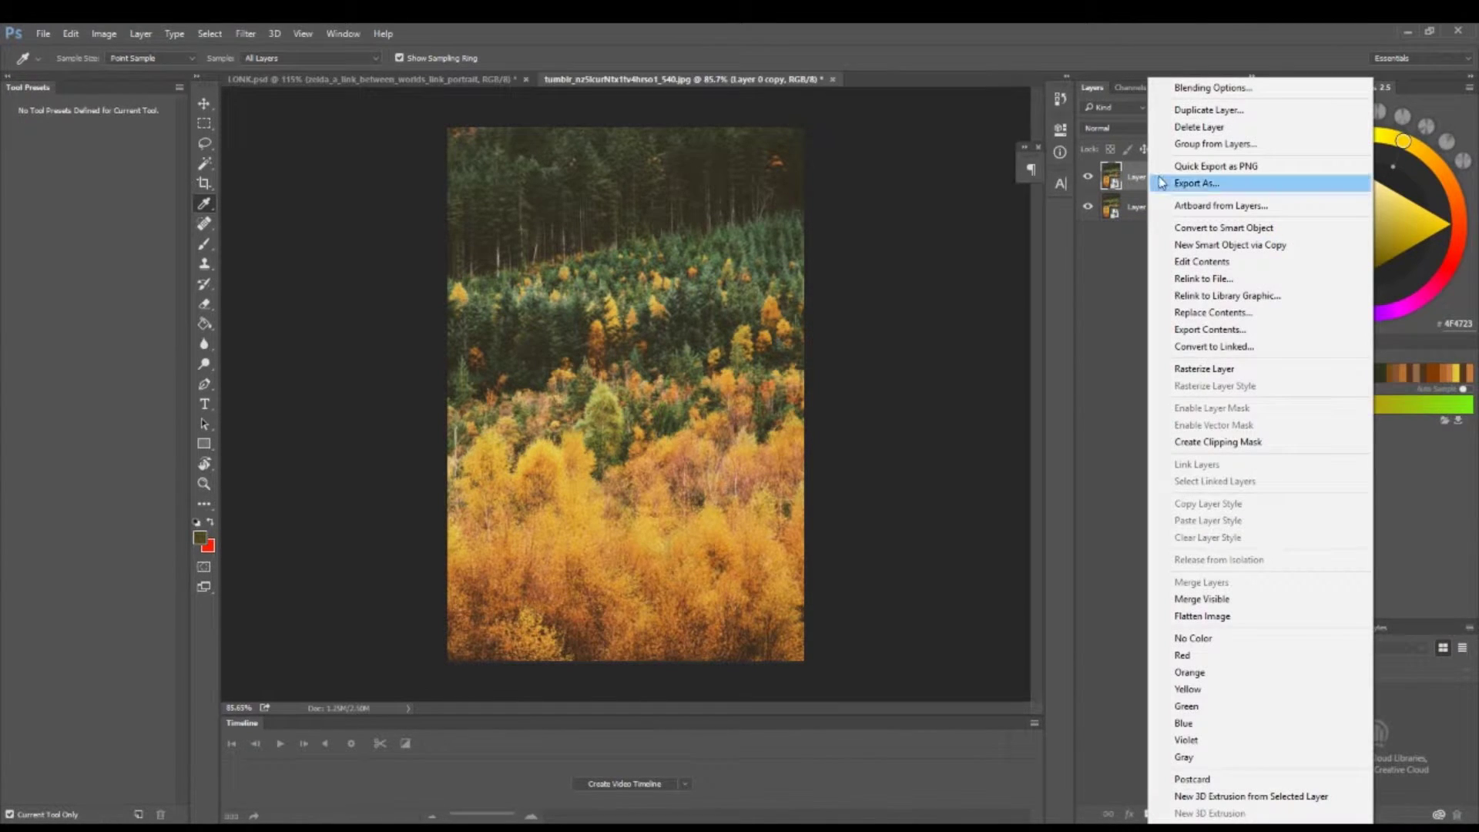
{"action": "left_click", "coordinate": [1206, 371]}
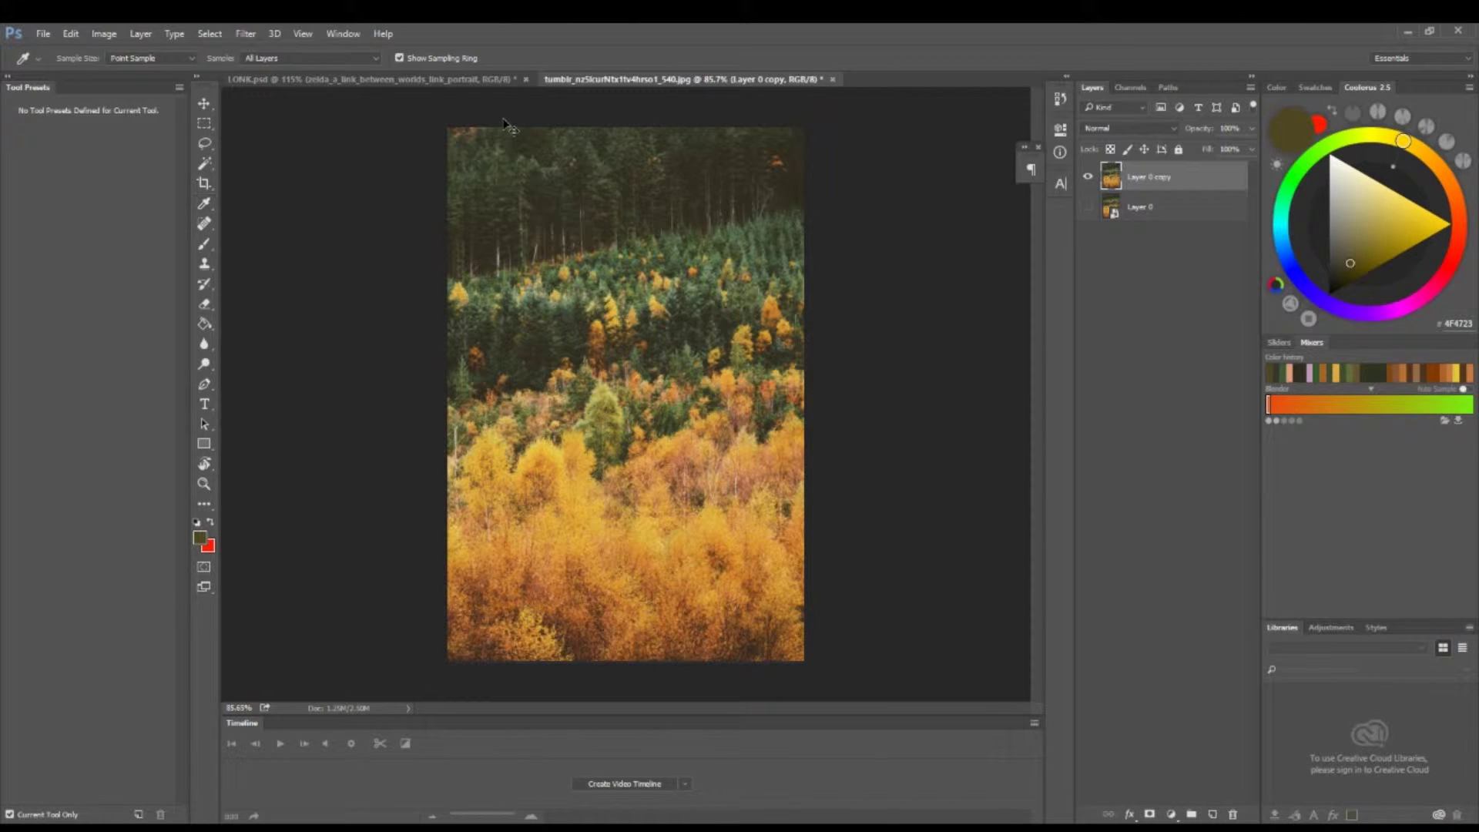
{"action": "key", "text": "ctrl+t"}
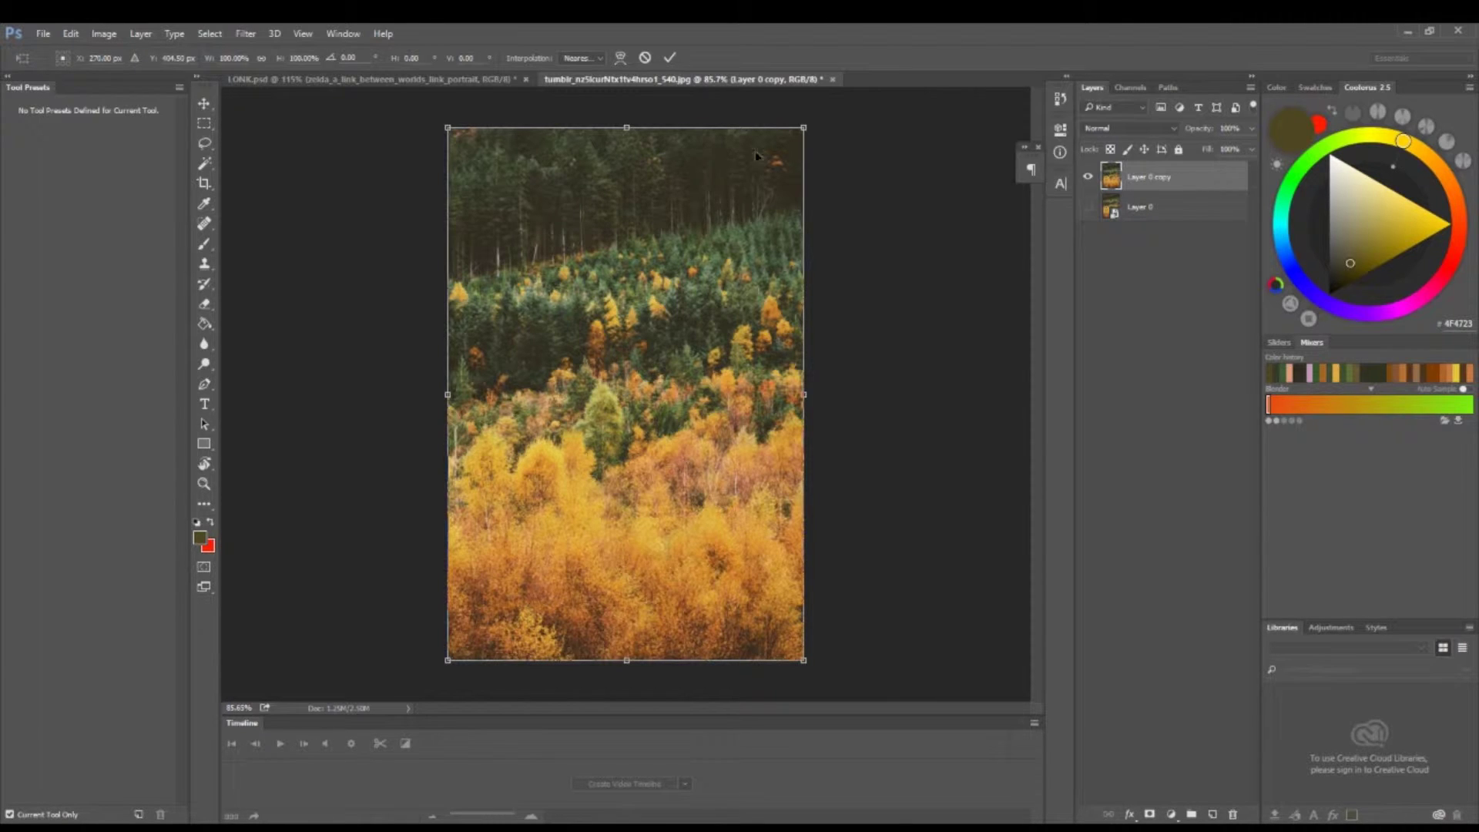
- Set the Free Transform interpolation to Nearest Neighbor for Layer 0 copy
{"action": "left_click", "coordinate": [108, 34]}
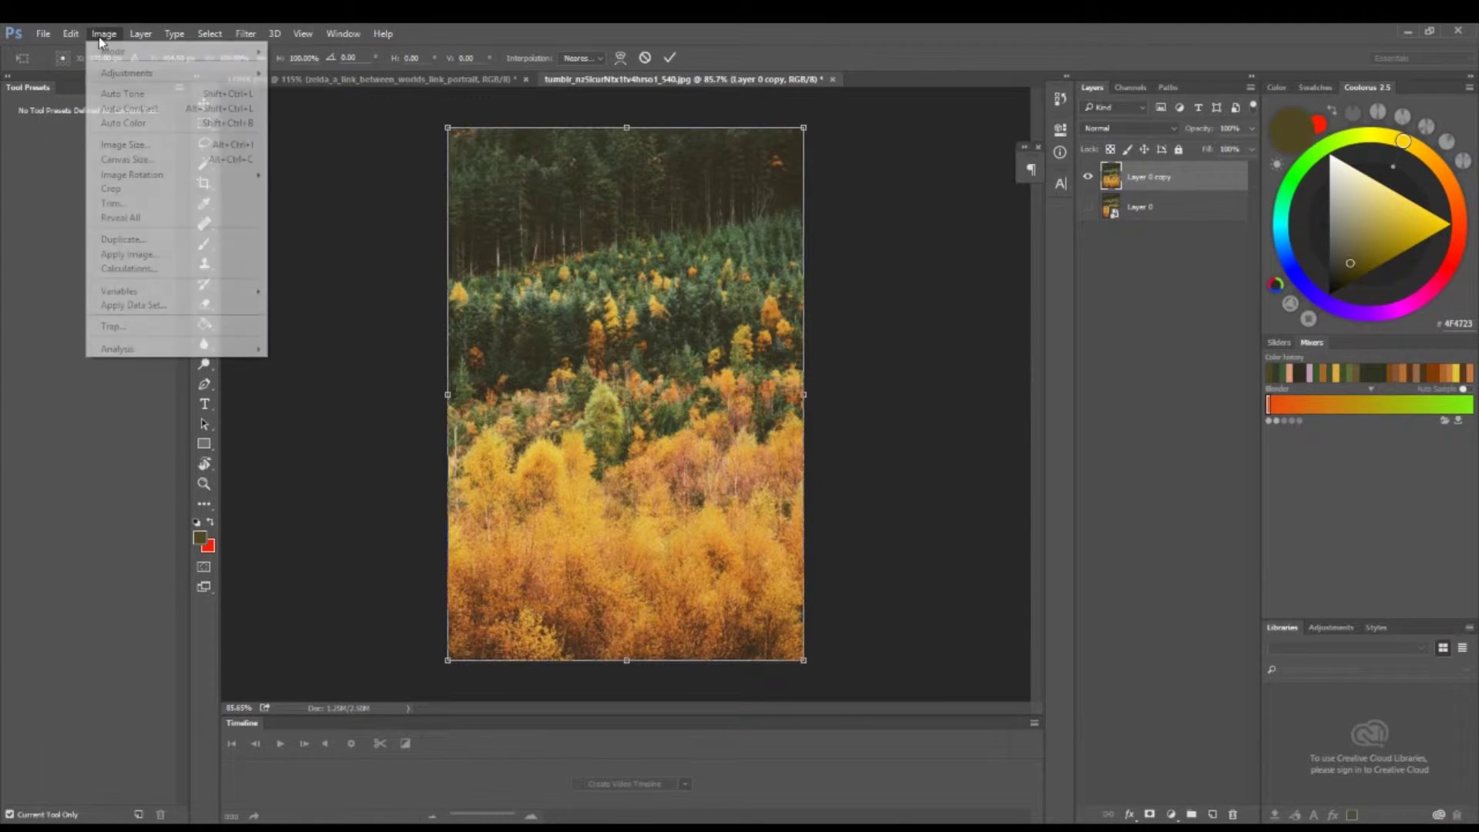
{"action": "mouse_move", "coordinate": [76, 38]}
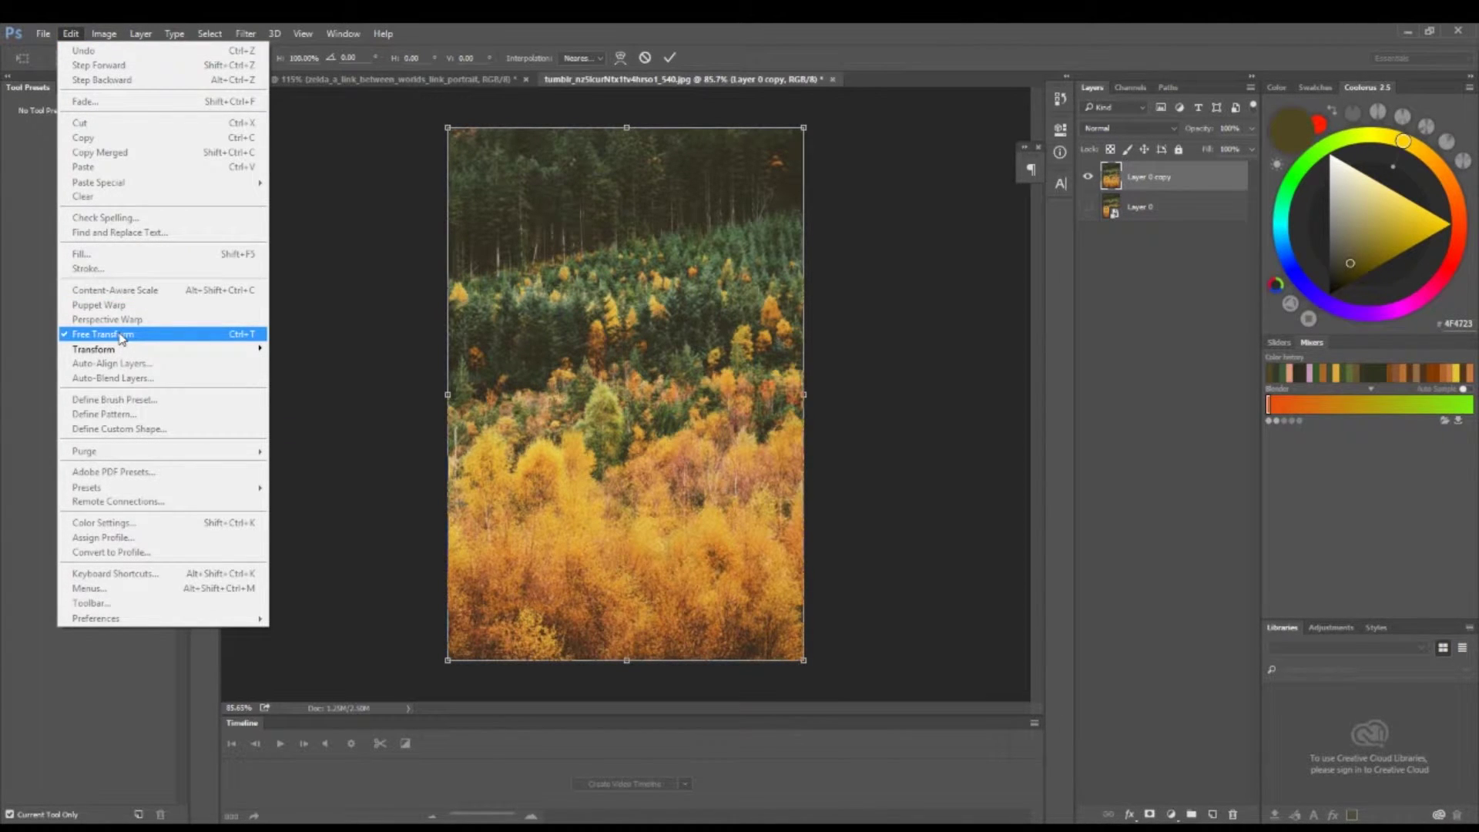
{"action": "left_click", "coordinate": [349, 259]}
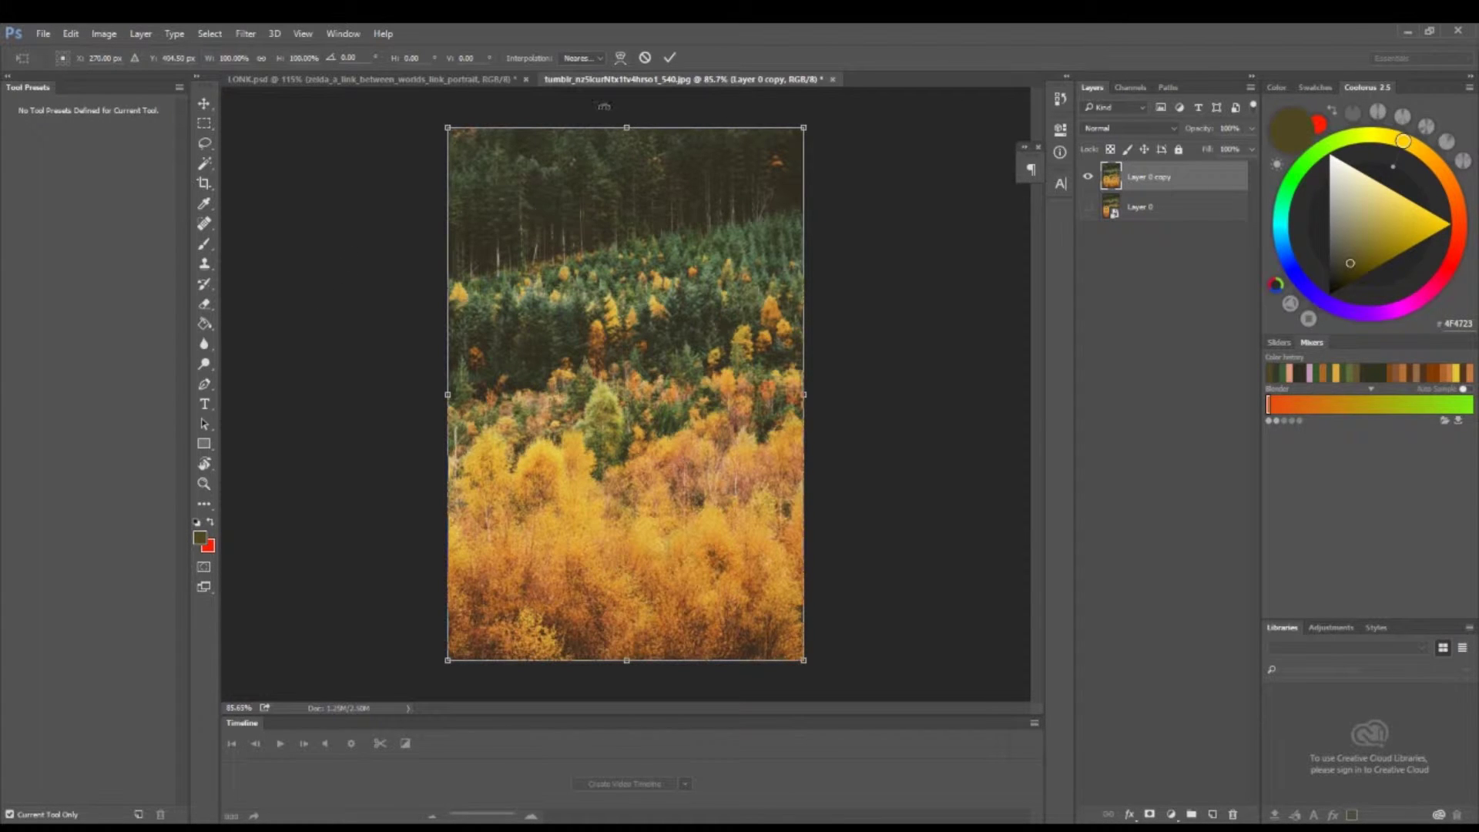
{"action": "left_click", "coordinate": [585, 60]}
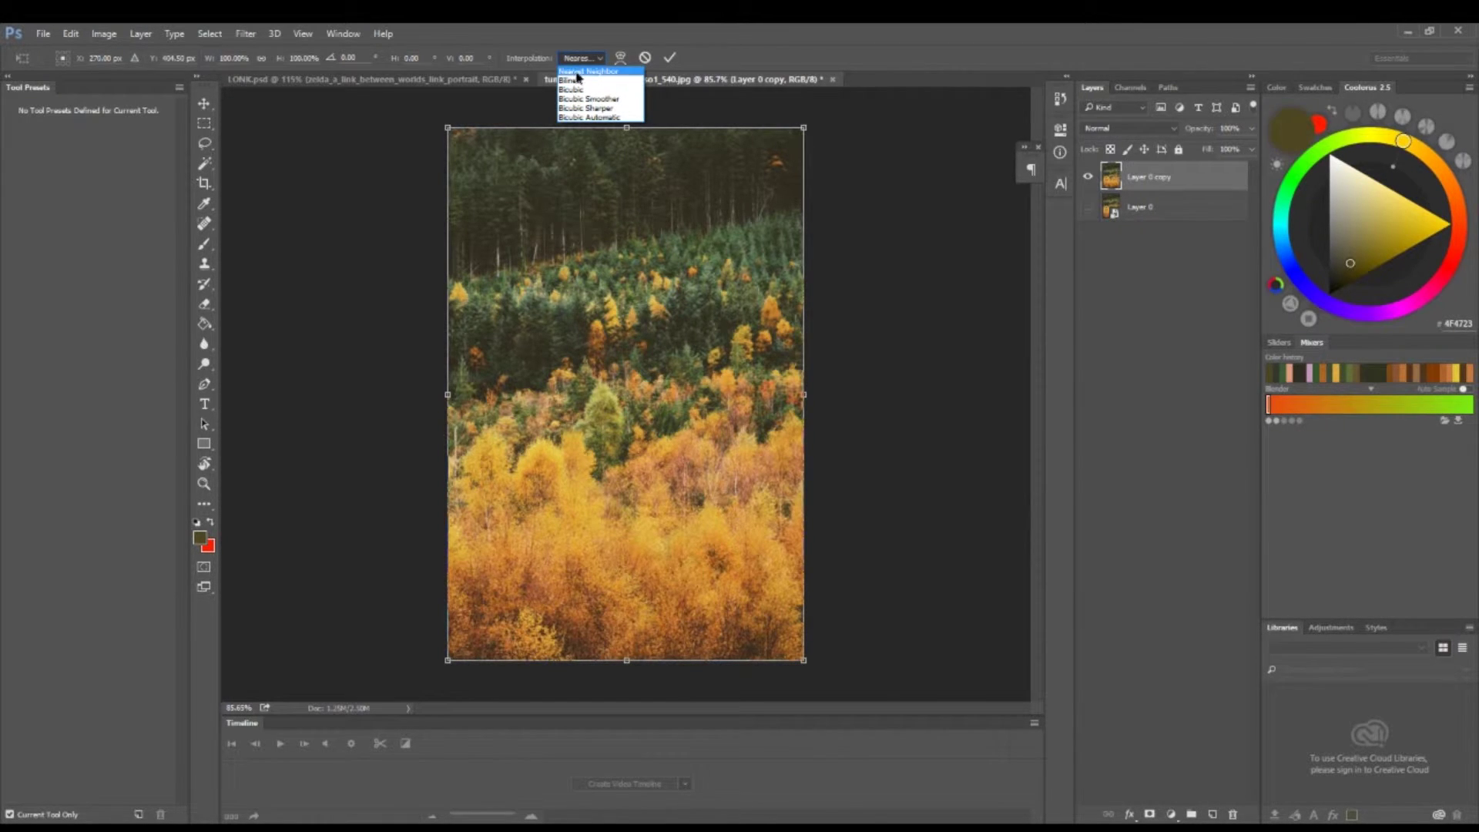
{"action": "left_click", "coordinate": [577, 74]}
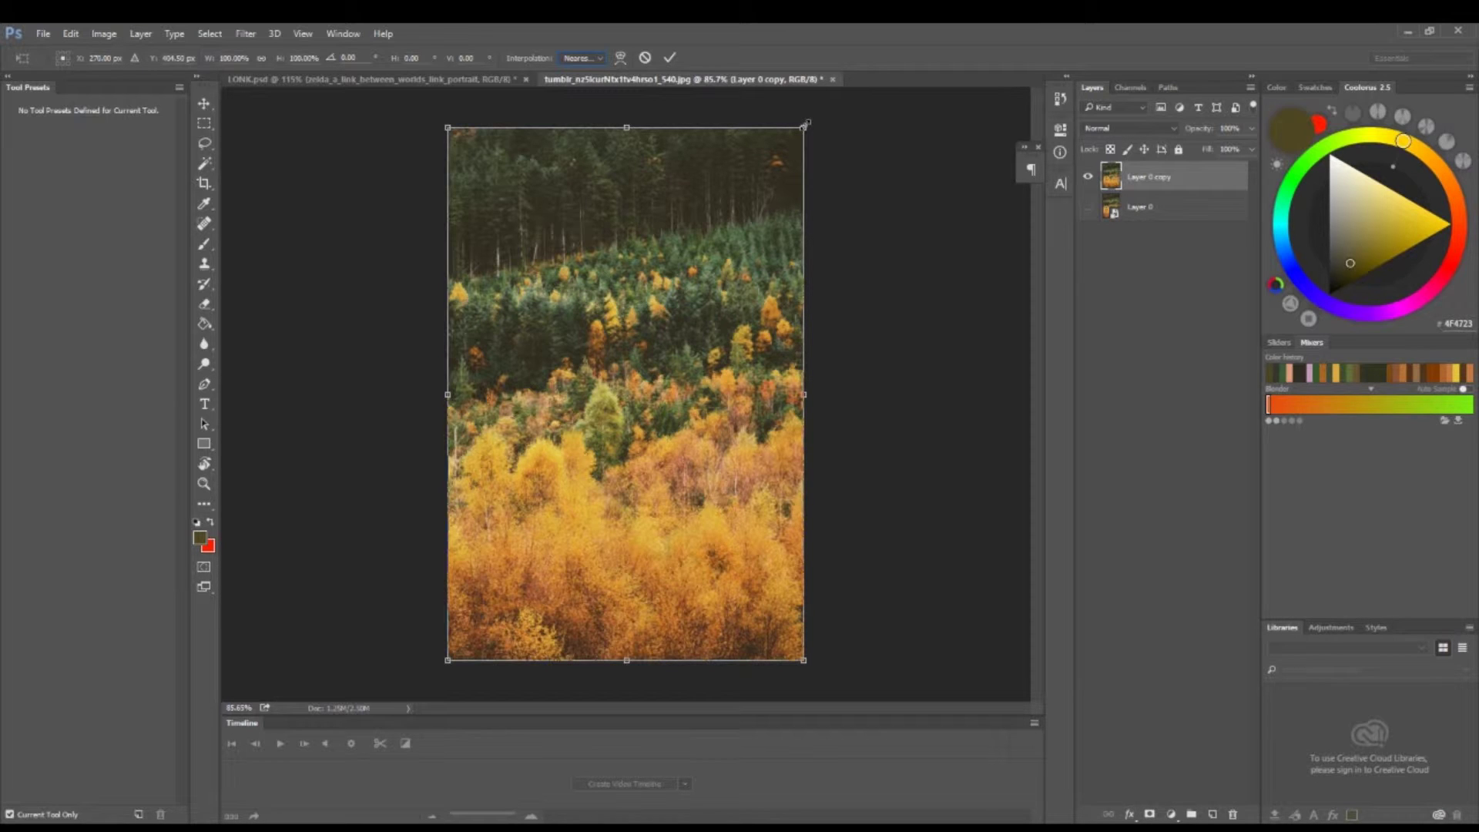
- Shrink Layer 0 copy to a tiny bottom-left patch, then scale it back up to fill the canvas
{"action": "left_click_drag", "start_coordinate": [807, 123], "coordinate": [466, 651]}
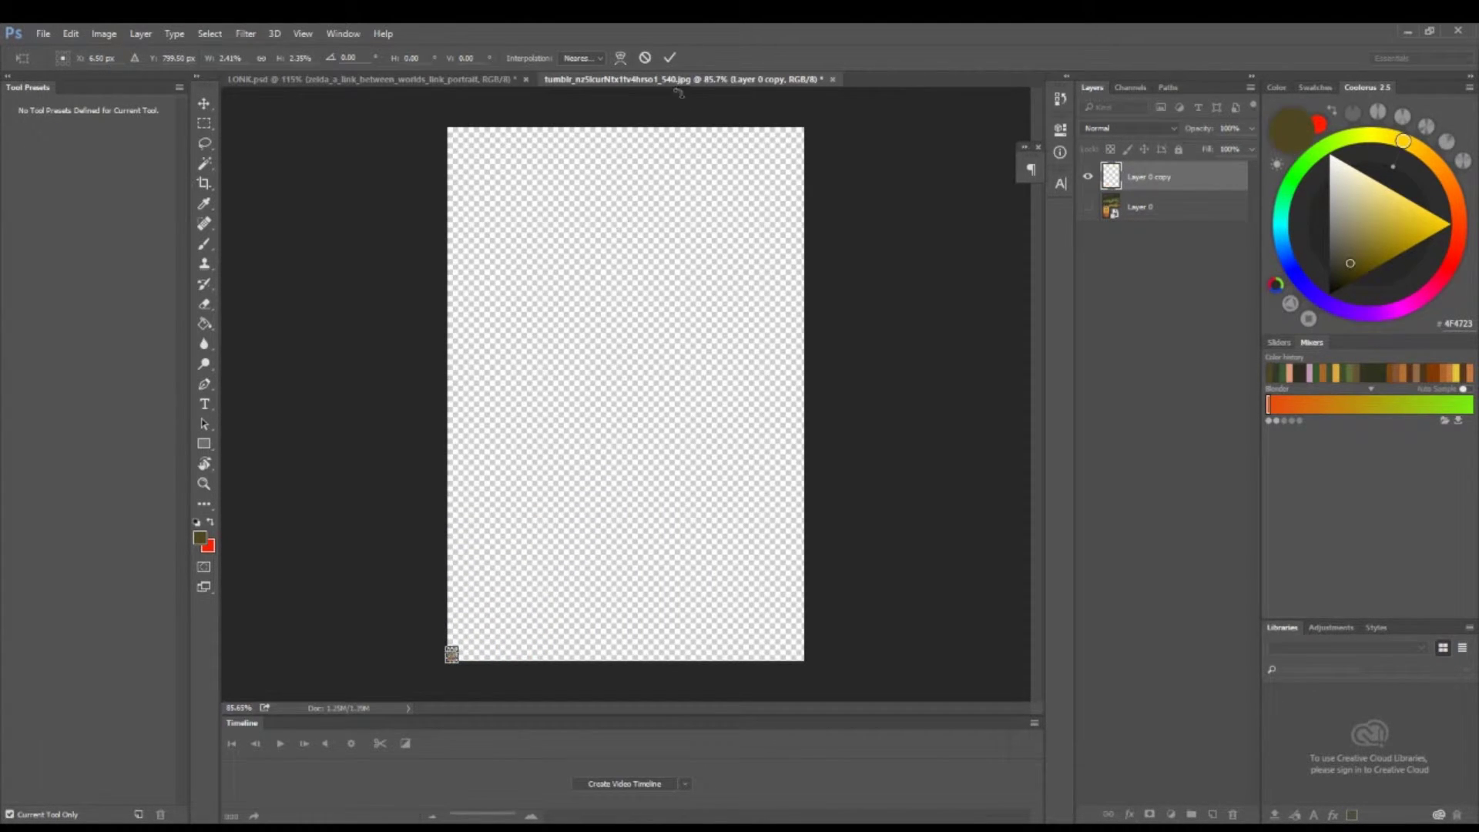
{"action": "left_click", "coordinate": [671, 57]}
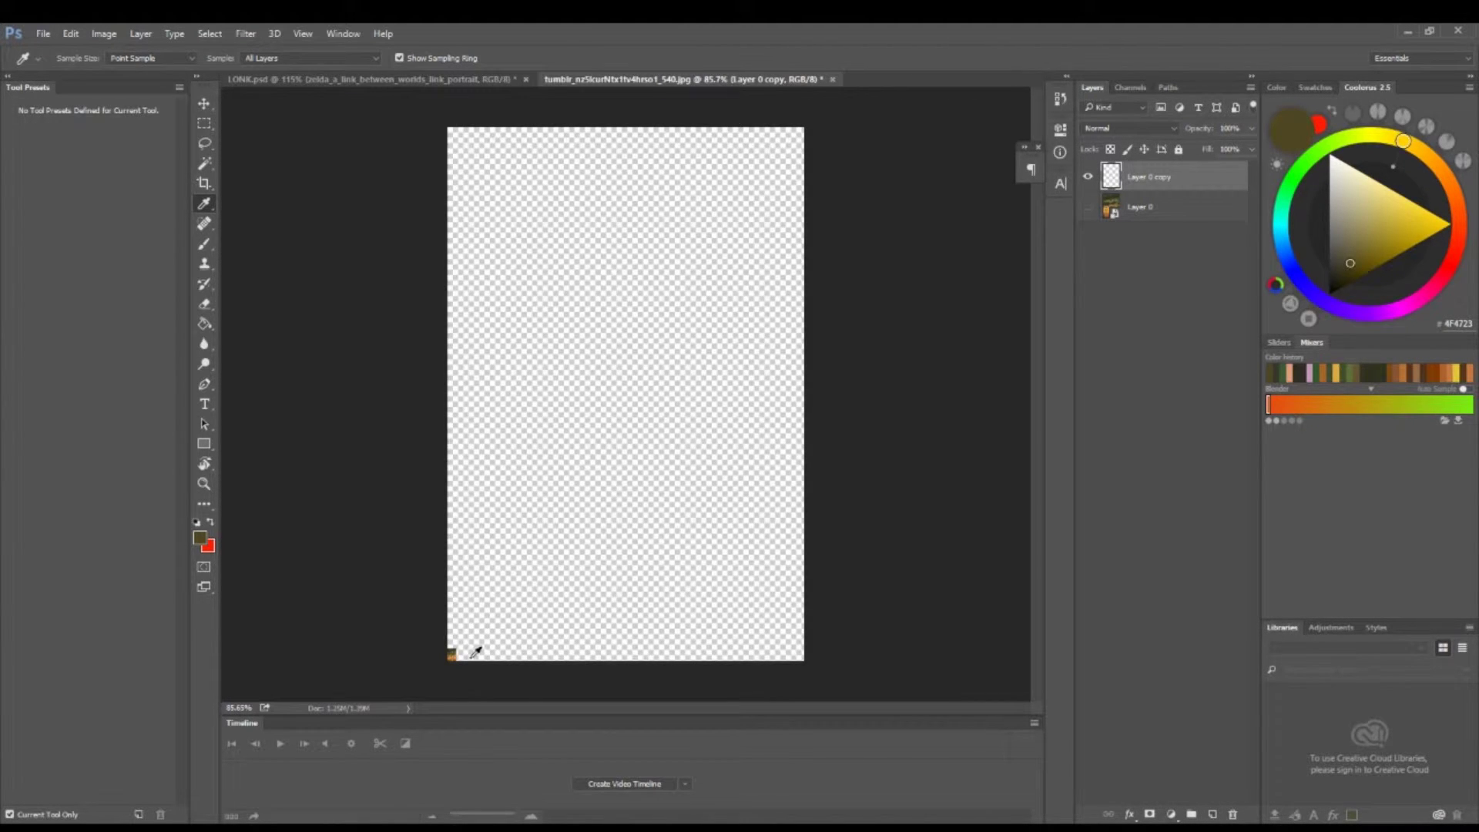
{"action": "key", "text": "ctrl+t"}
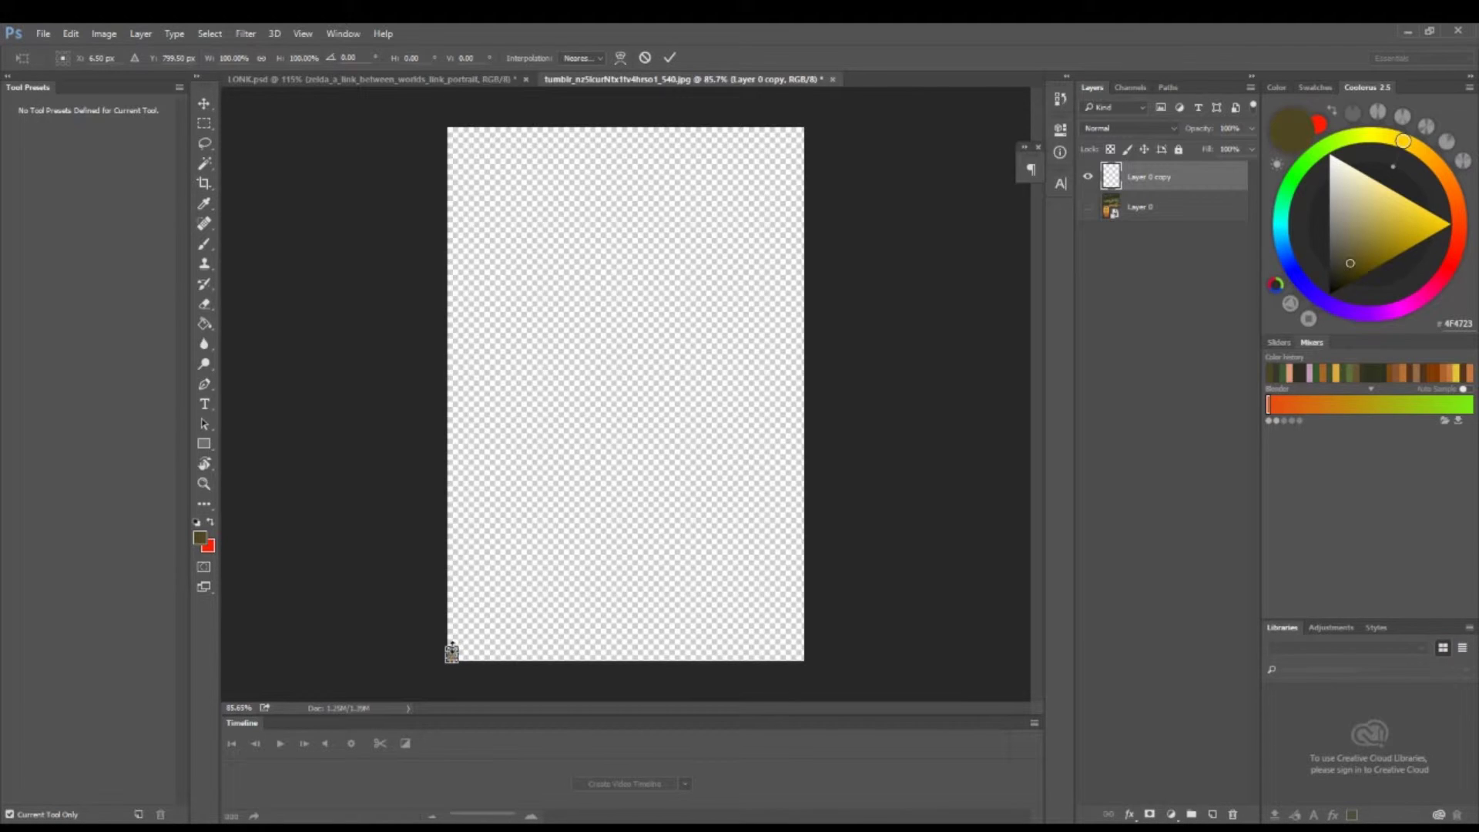
{"action": "left_click_drag", "start_coordinate": [457, 645], "coordinate": [788, 101]}
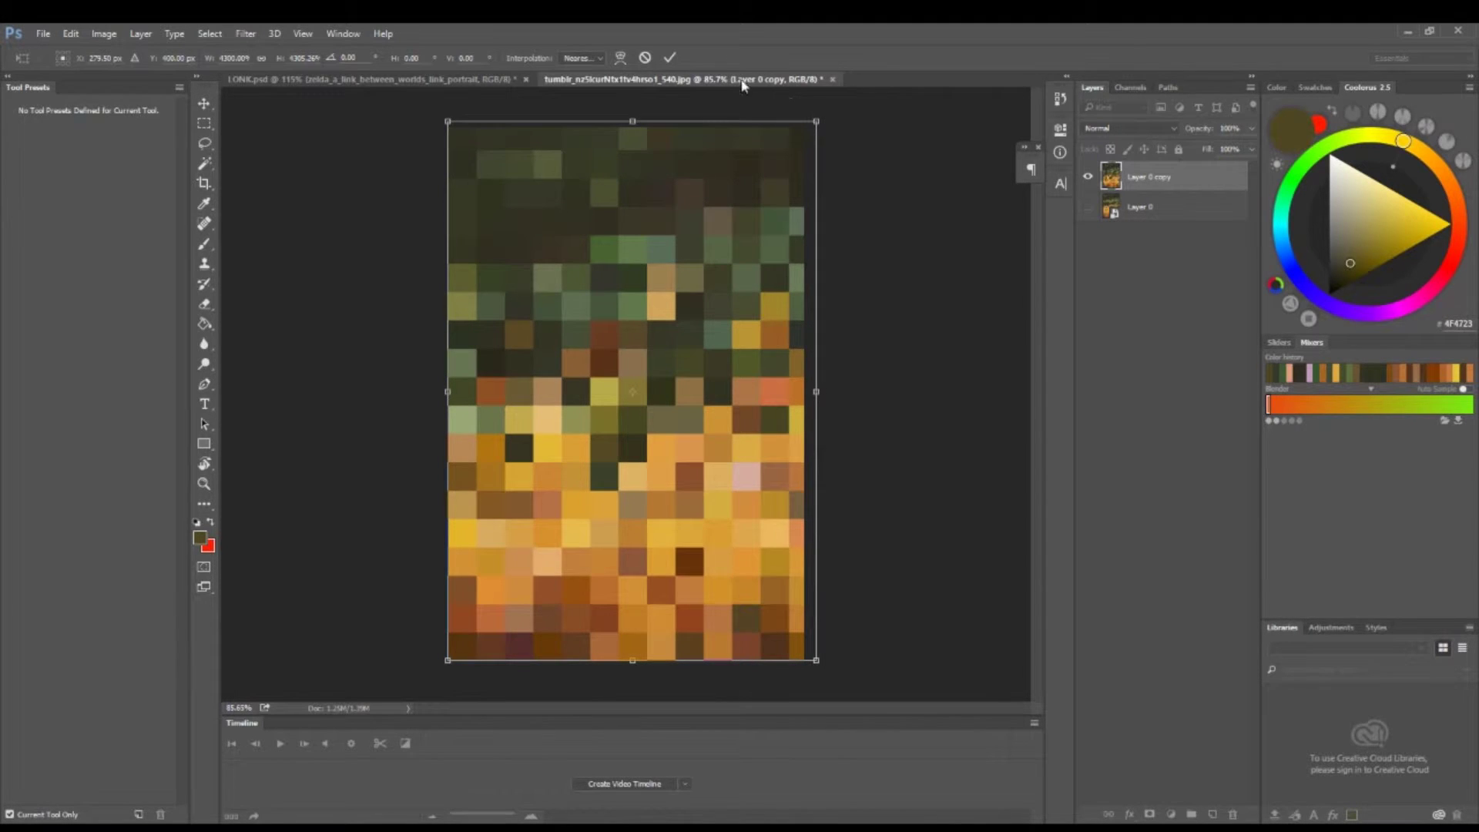
{"action": "left_click", "coordinate": [669, 58]}
- Zoom into the mosaic and sample the green, dark and orange tile colours with the Eyedropper
{"action": "key", "text": "z"}
{"action": "left_click_drag", "start_coordinate": [631, 258], "coordinate": [659, 250]}
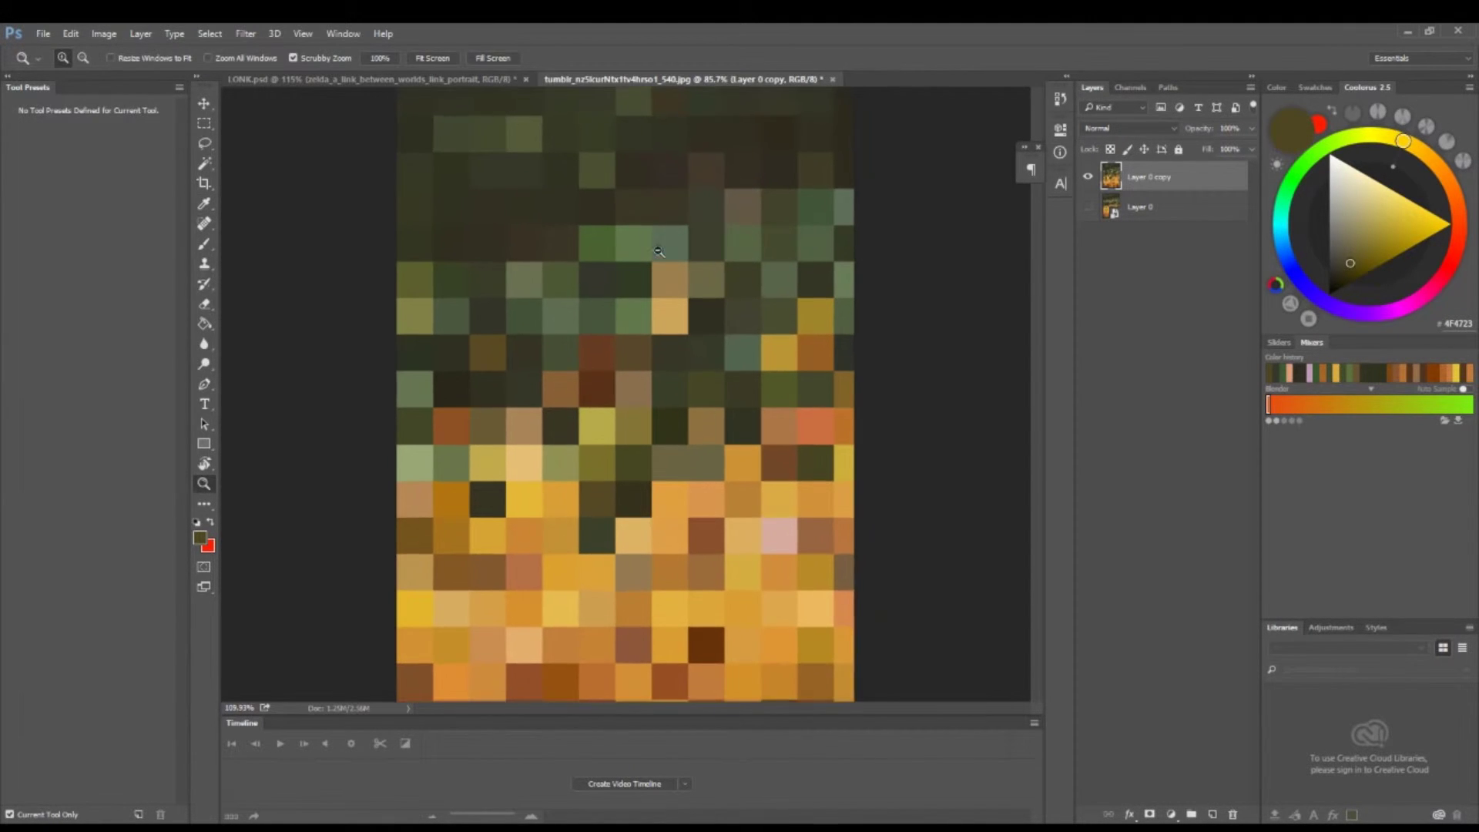
{"action": "key", "text": "i"}
{"action": "left_click", "coordinate": [642, 316]}
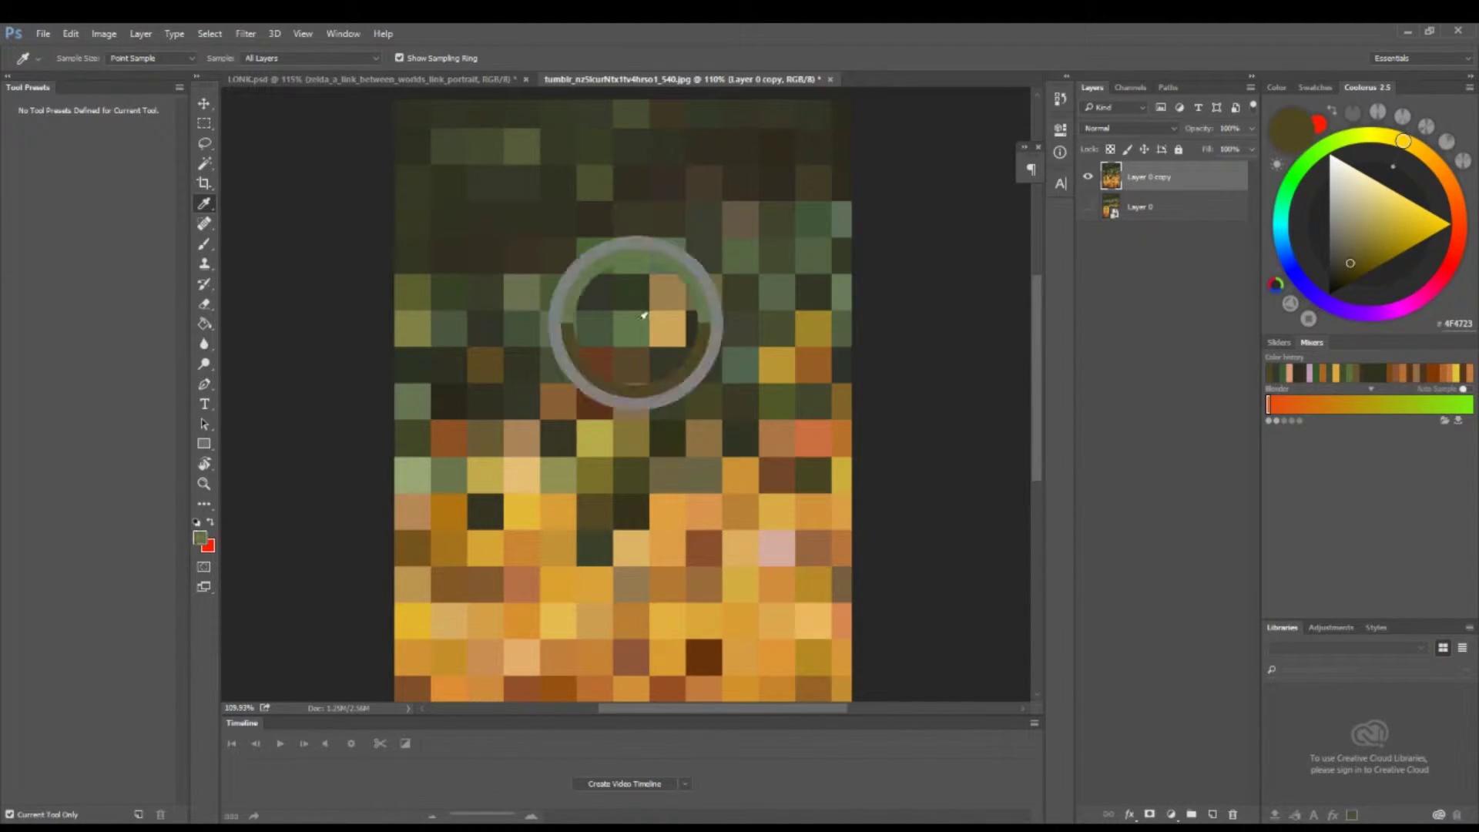
{"action": "left_click_drag", "start_coordinate": [642, 316], "coordinate": [609, 320]}
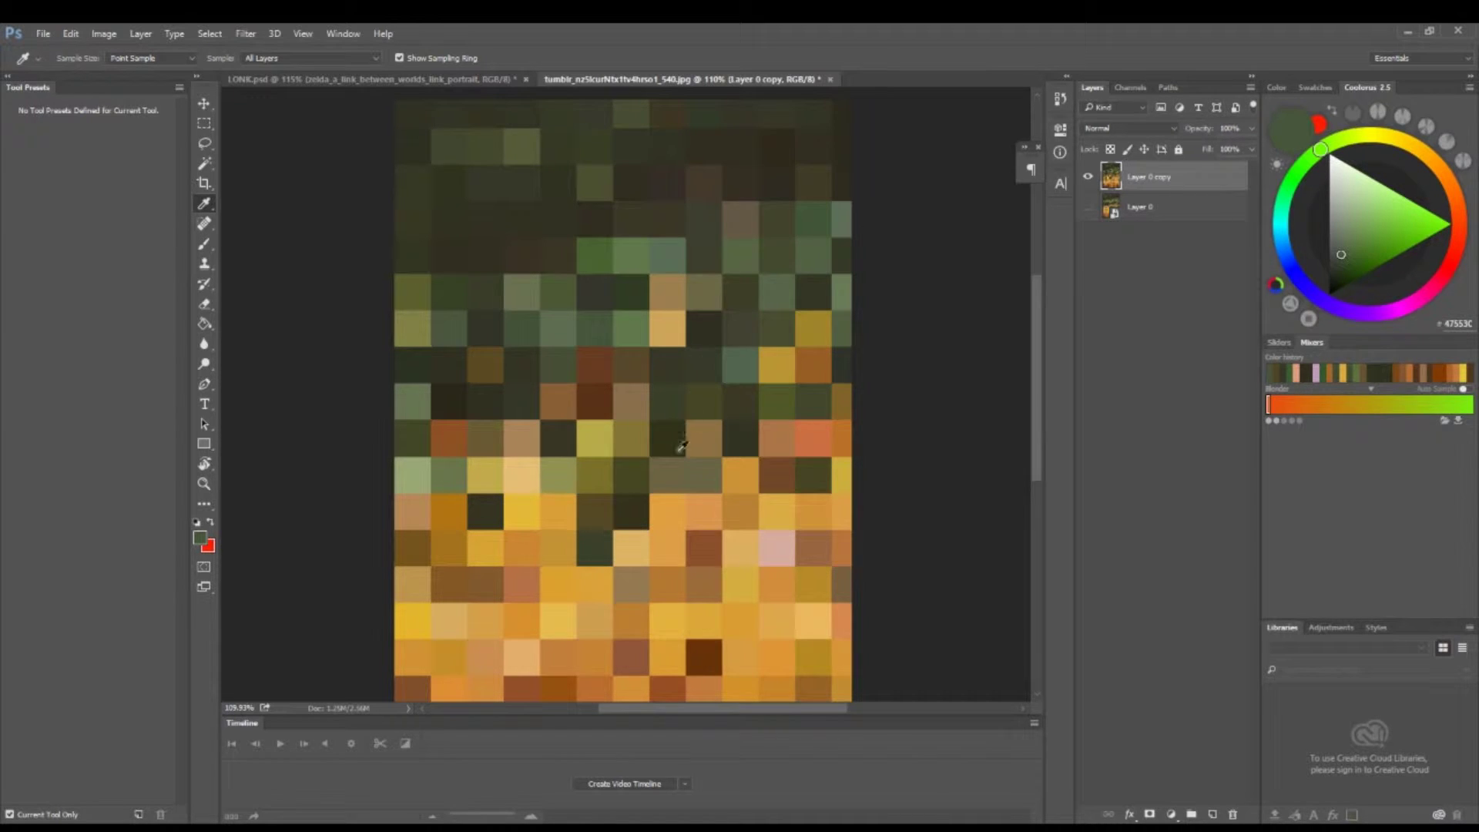
{"action": "left_click_drag", "start_coordinate": [674, 518], "coordinate": [609, 460]}
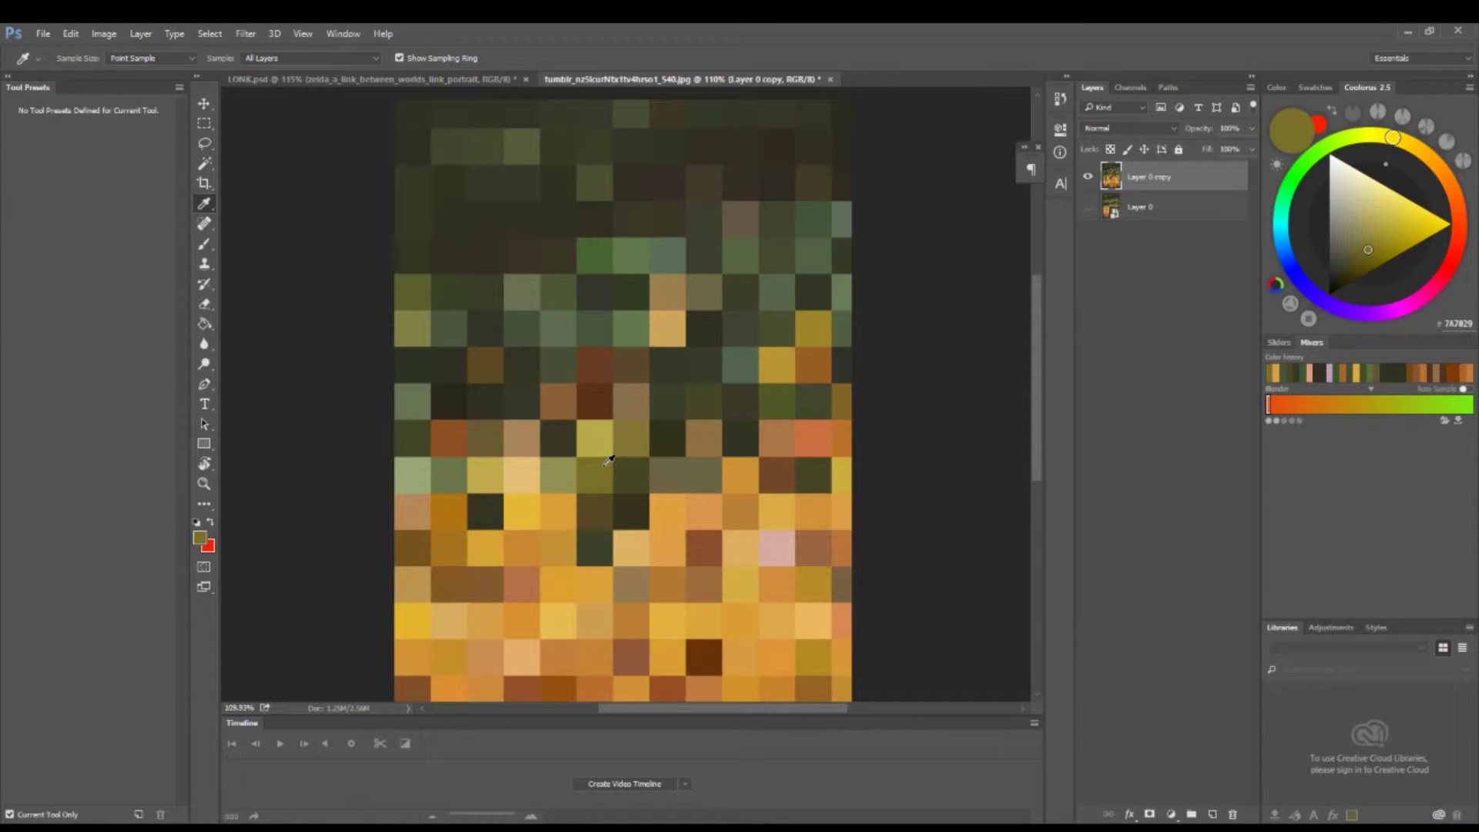
{"action": "left_click", "coordinate": [611, 241]}
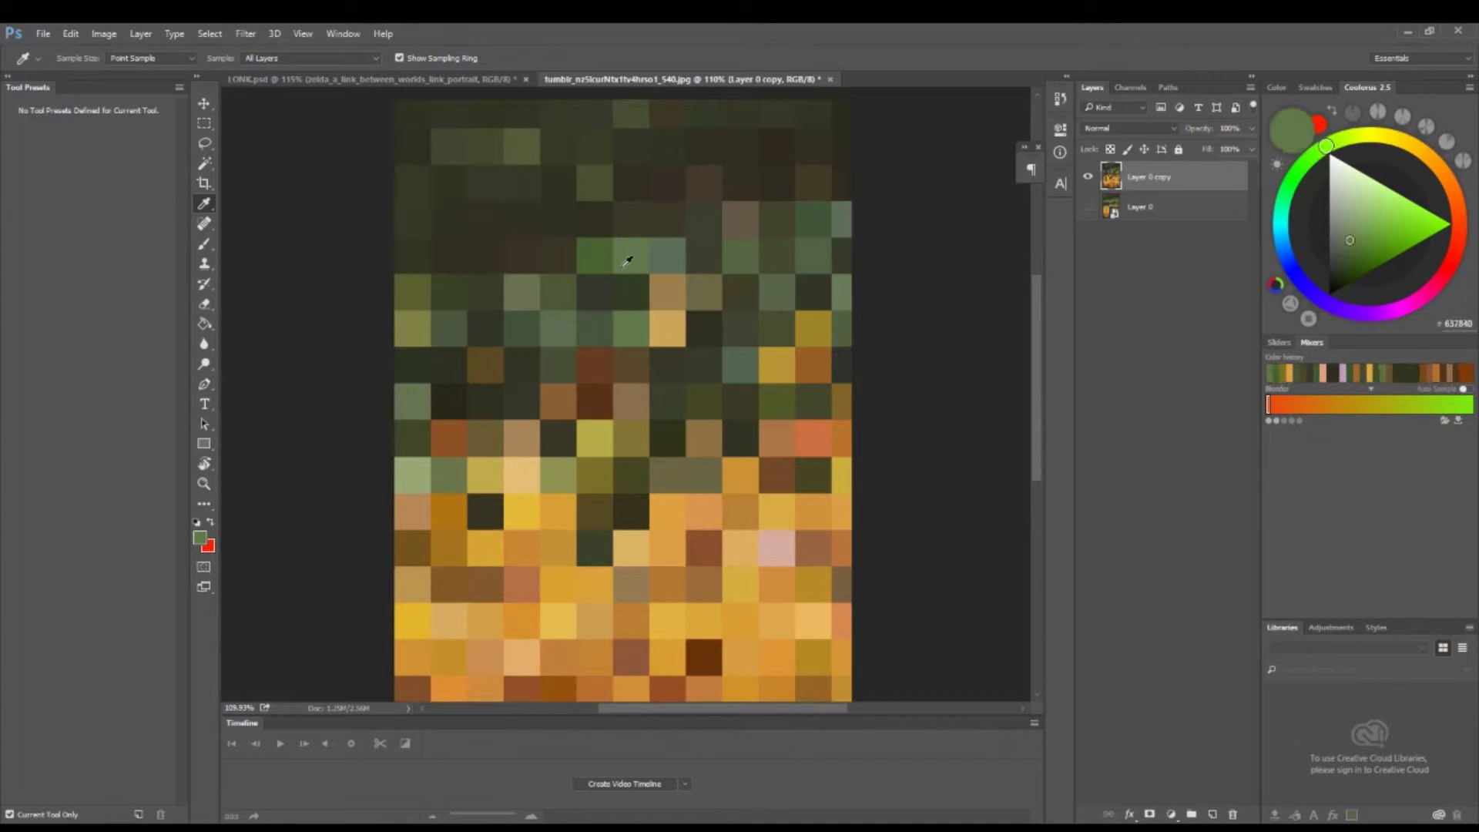
{"action": "left_click", "coordinate": [628, 288]}
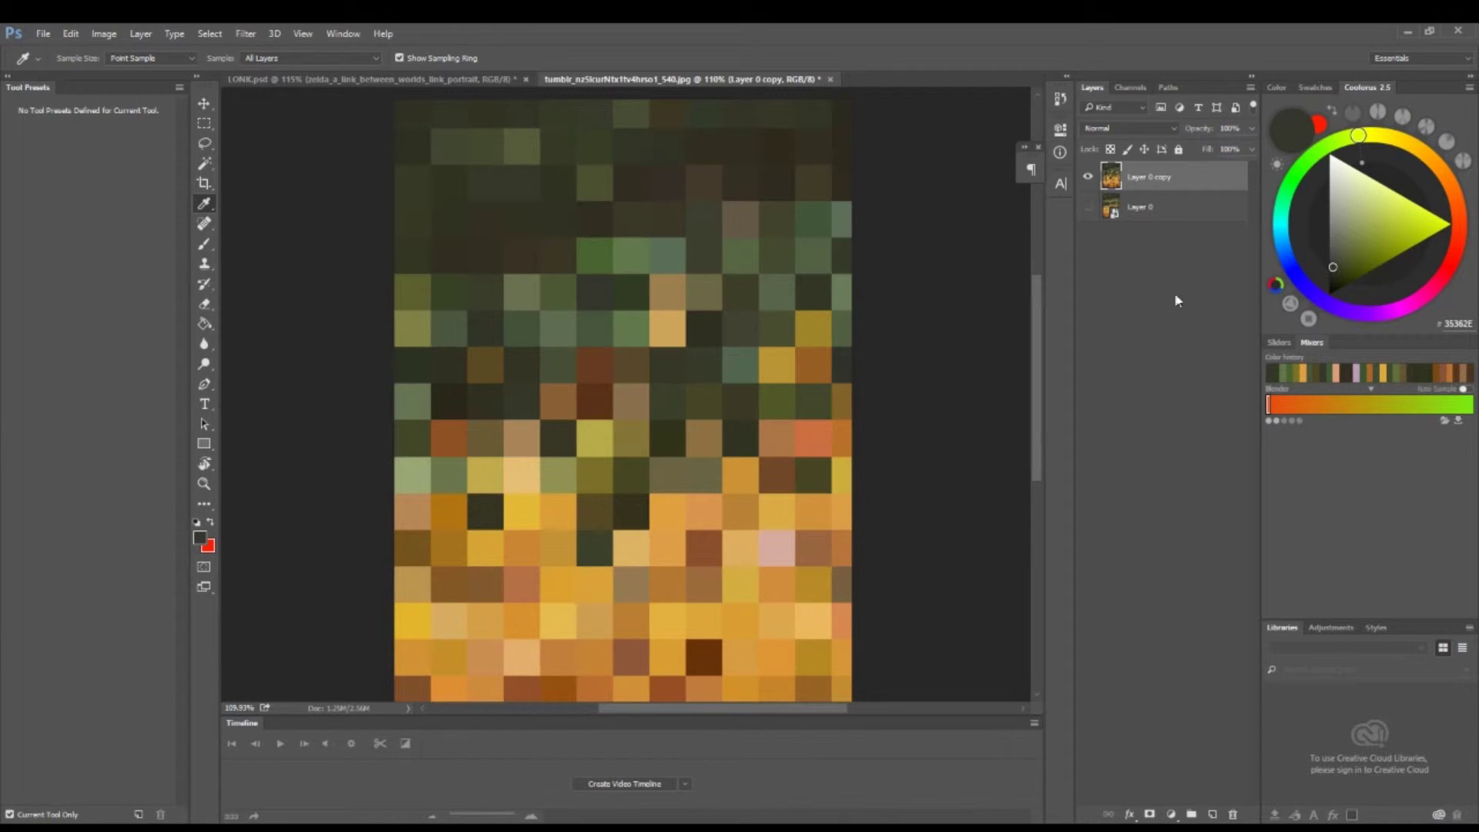
{"action": "left_click", "coordinate": [1088, 207]}
- Delete the mosaic layer, duplicate Layer 0 and rasterize the new copy
{"action": "left_click_drag", "start_coordinate": [1170, 181], "coordinate": [1234, 816]}
{"action": "left_click_drag", "start_coordinate": [1190, 175], "coordinate": [1212, 815]}
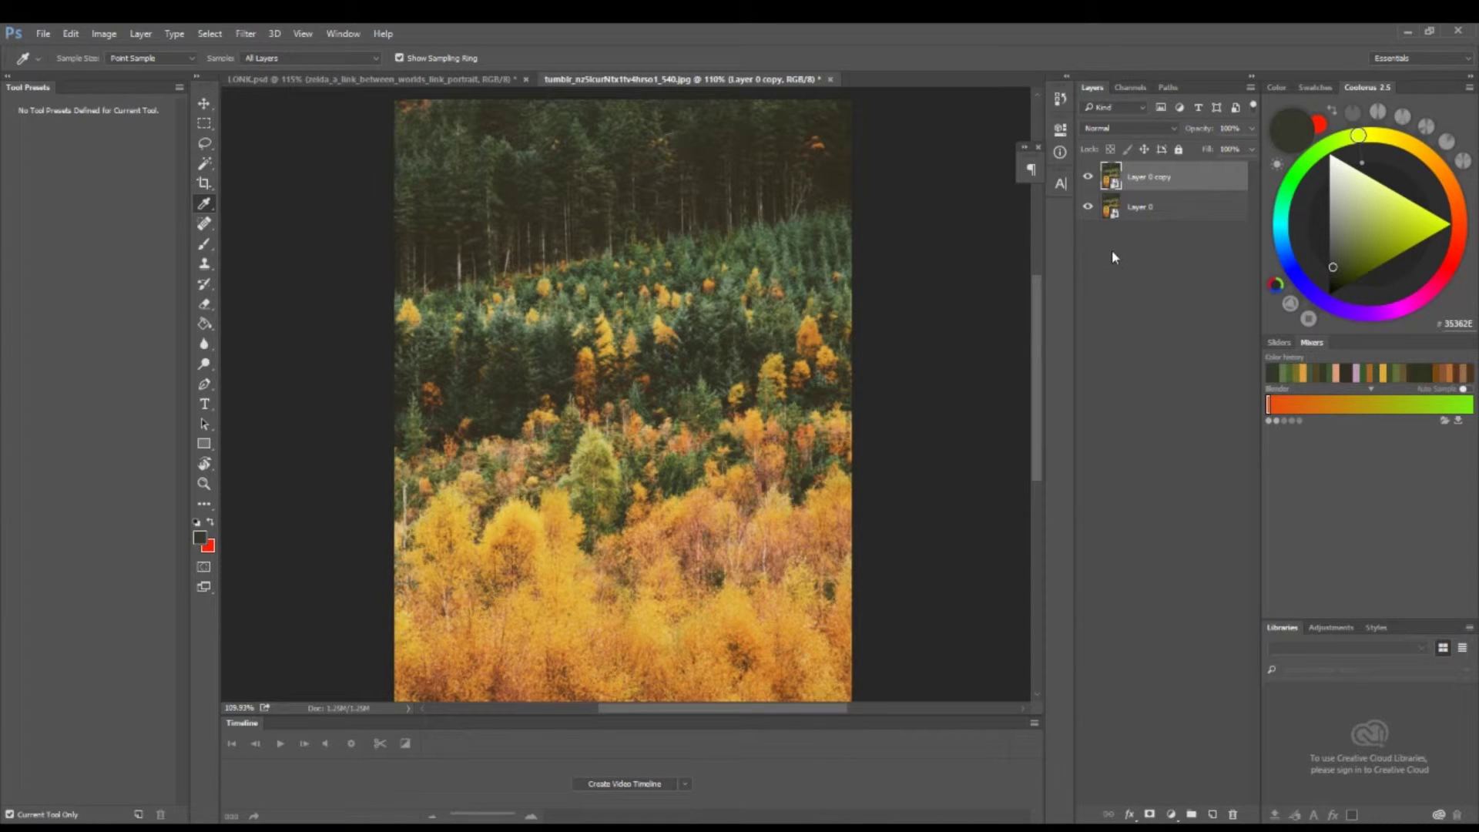
{"action": "right_click", "coordinate": [1152, 179]}
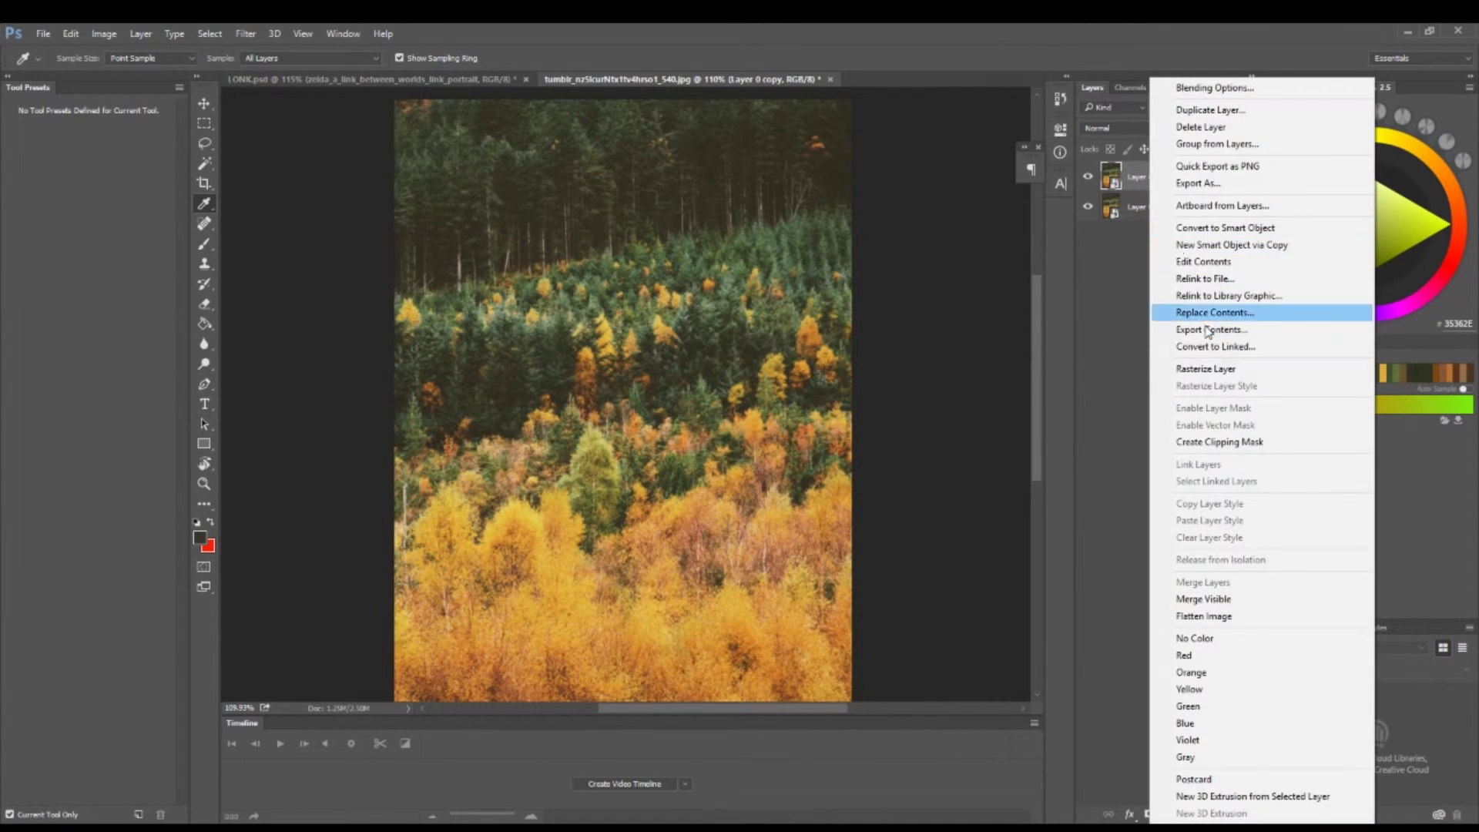
{"action": "left_click", "coordinate": [1223, 372]}
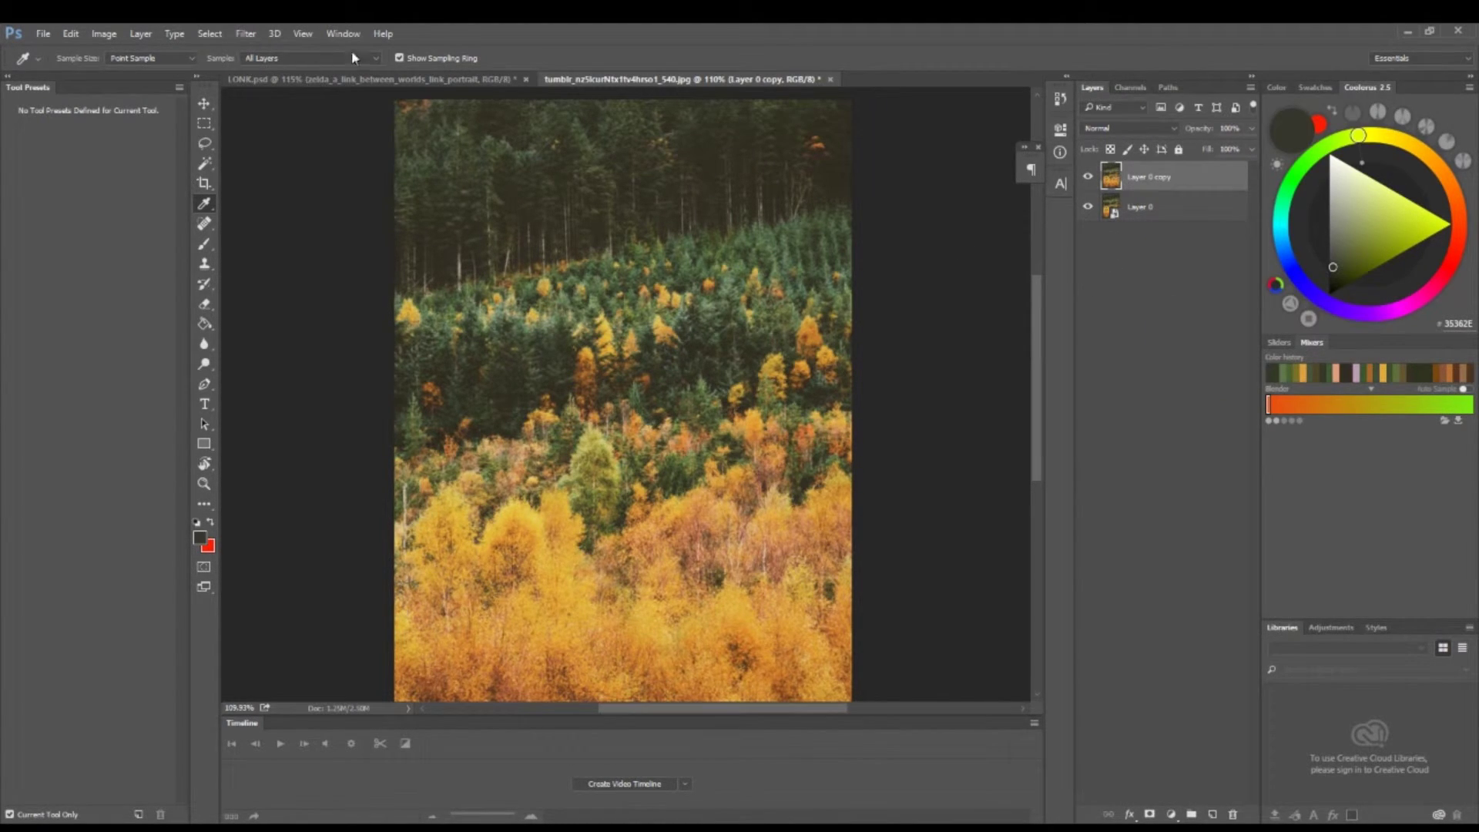
- Shrink the new forest copy into a small bottom-left box using Bicubic interpolation
{"action": "key", "text": "ctrl+t"}
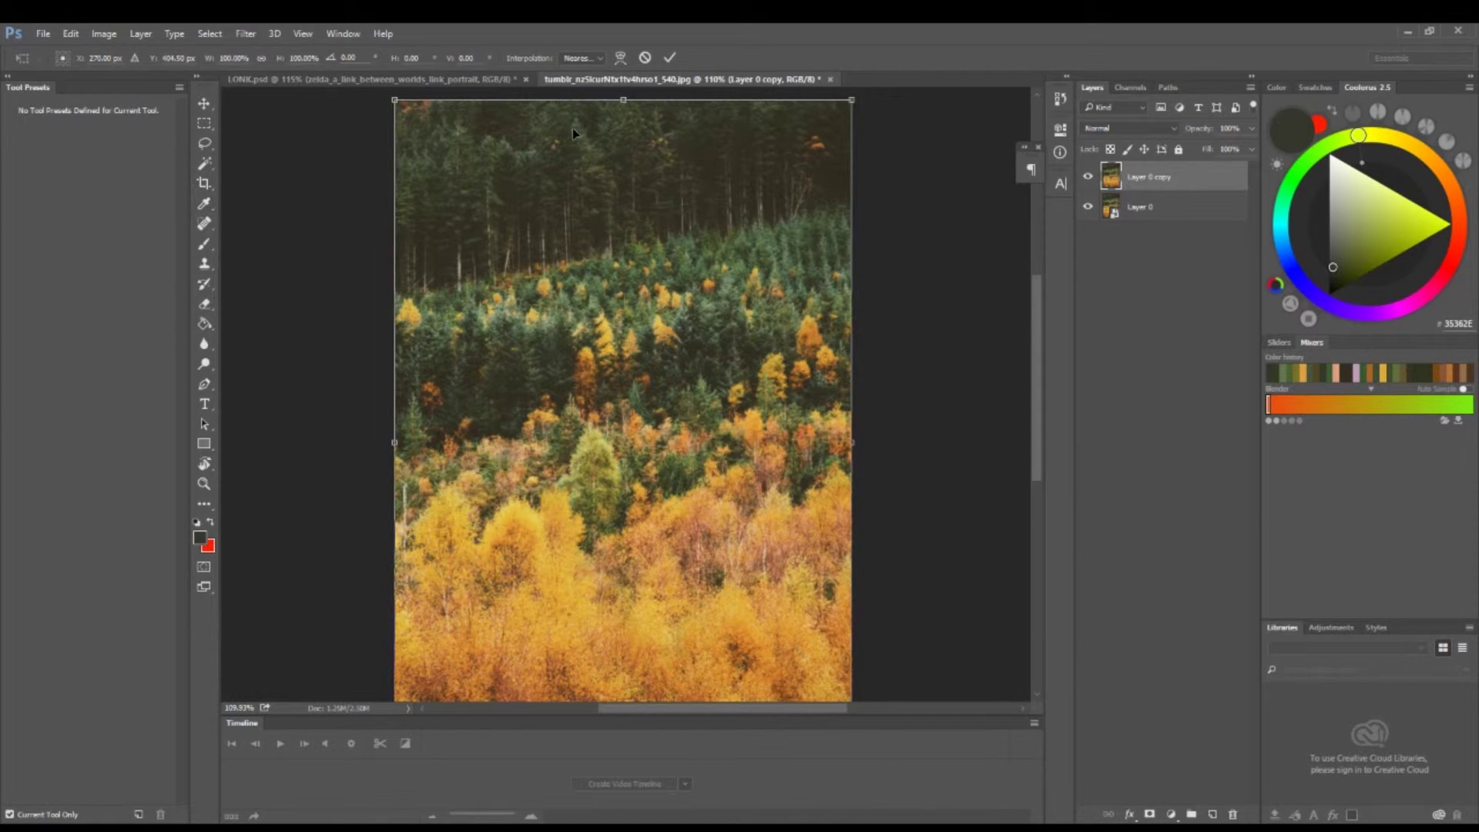
{"action": "left_click", "coordinate": [581, 57]}
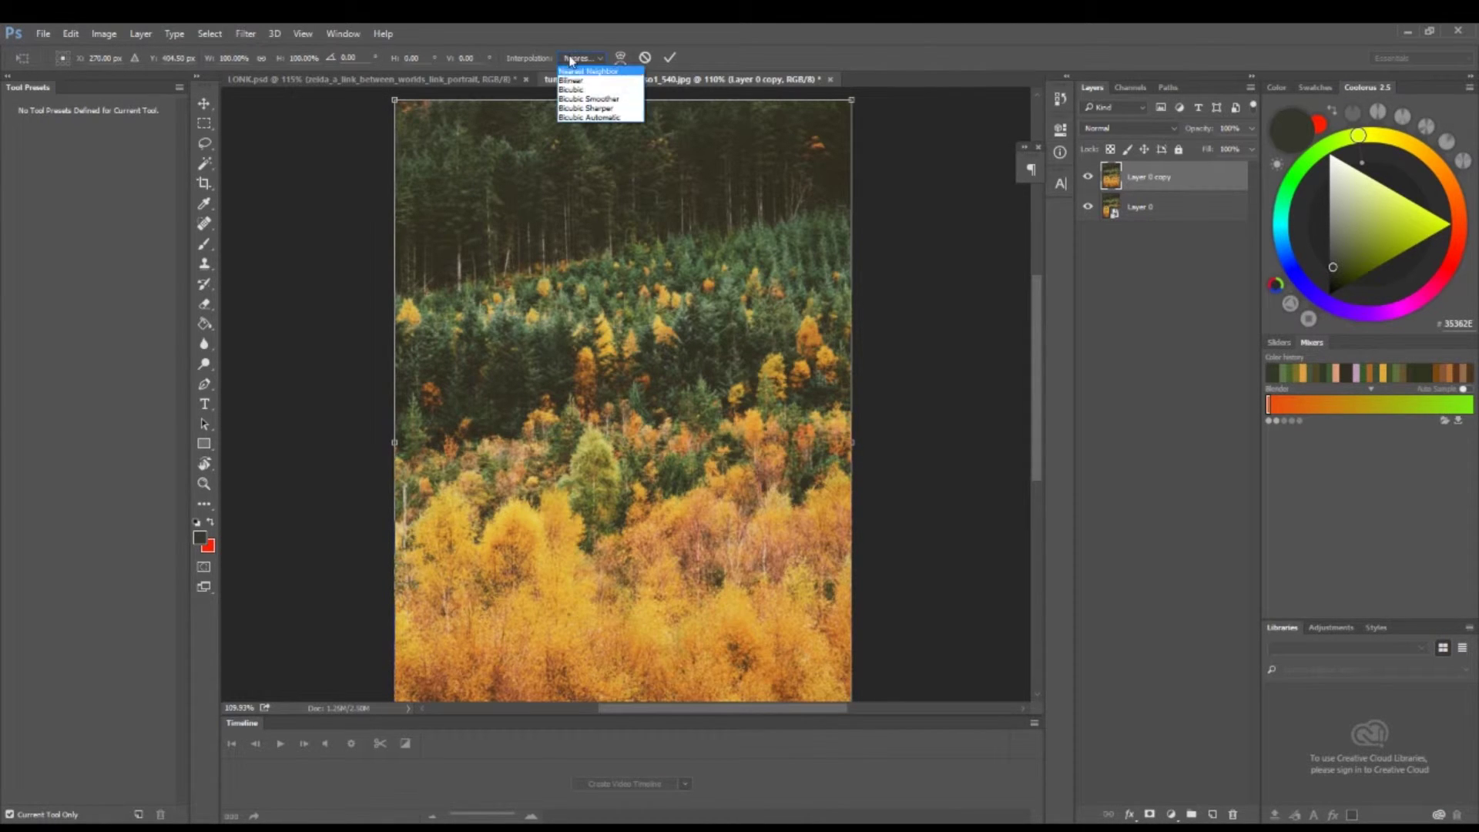
{"action": "left_click", "coordinate": [590, 89]}
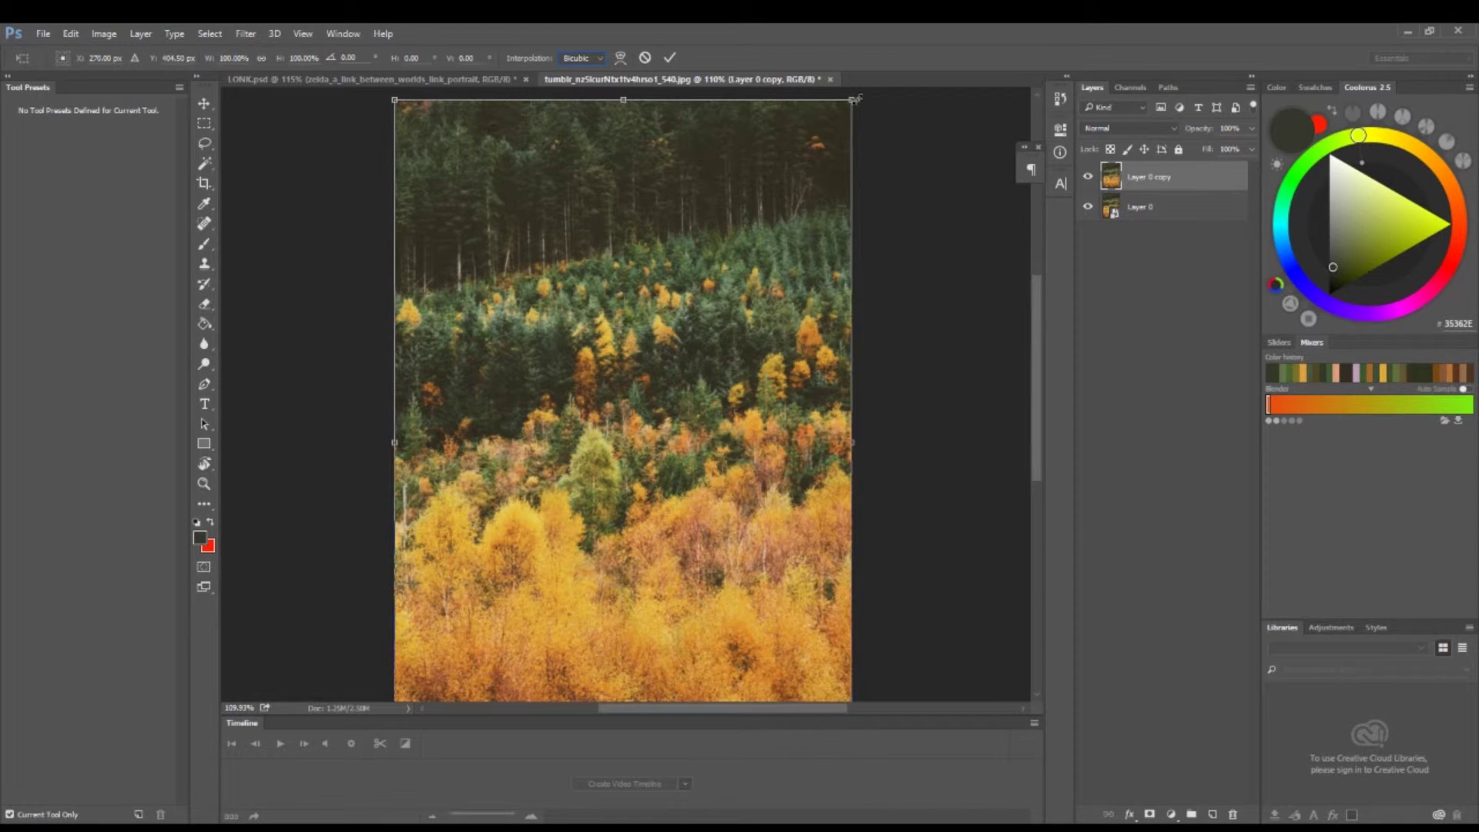
{"action": "scroll", "coordinate": [807, 243], "scroll_direction": "down", "scroll_amount": 1}
{"action": "scroll", "coordinate": [808, 243], "scroll_direction": "up", "scroll_amount": 1}
{"action": "left_click_drag", "start_coordinate": [854, 100], "coordinate": [456, 646]}
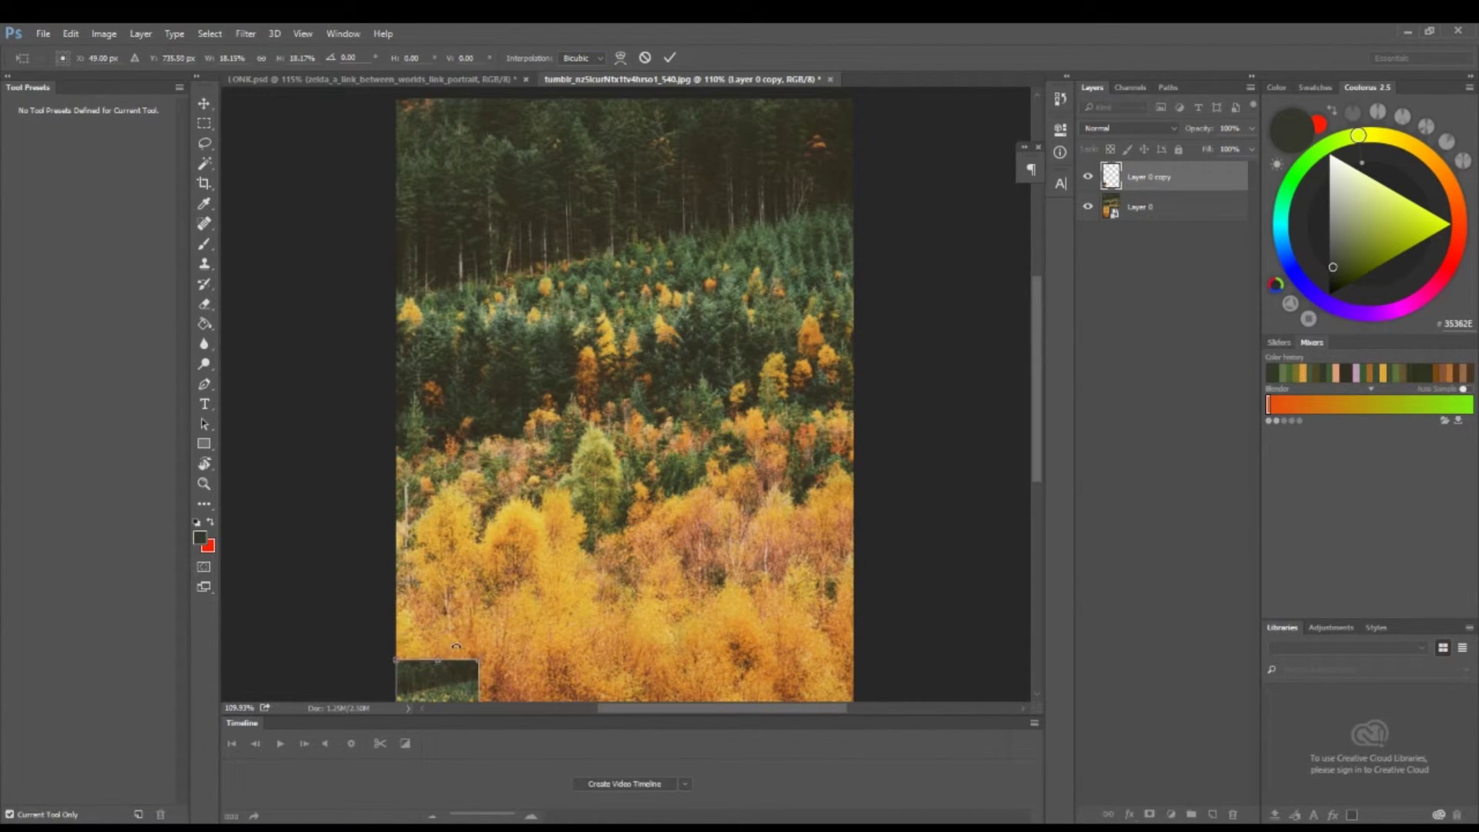
{"action": "left_click", "coordinate": [670, 57]}
- Hide Layer 0 and shrink the forest copy further to a tiny patch
{"action": "left_click", "coordinate": [1086, 210]}
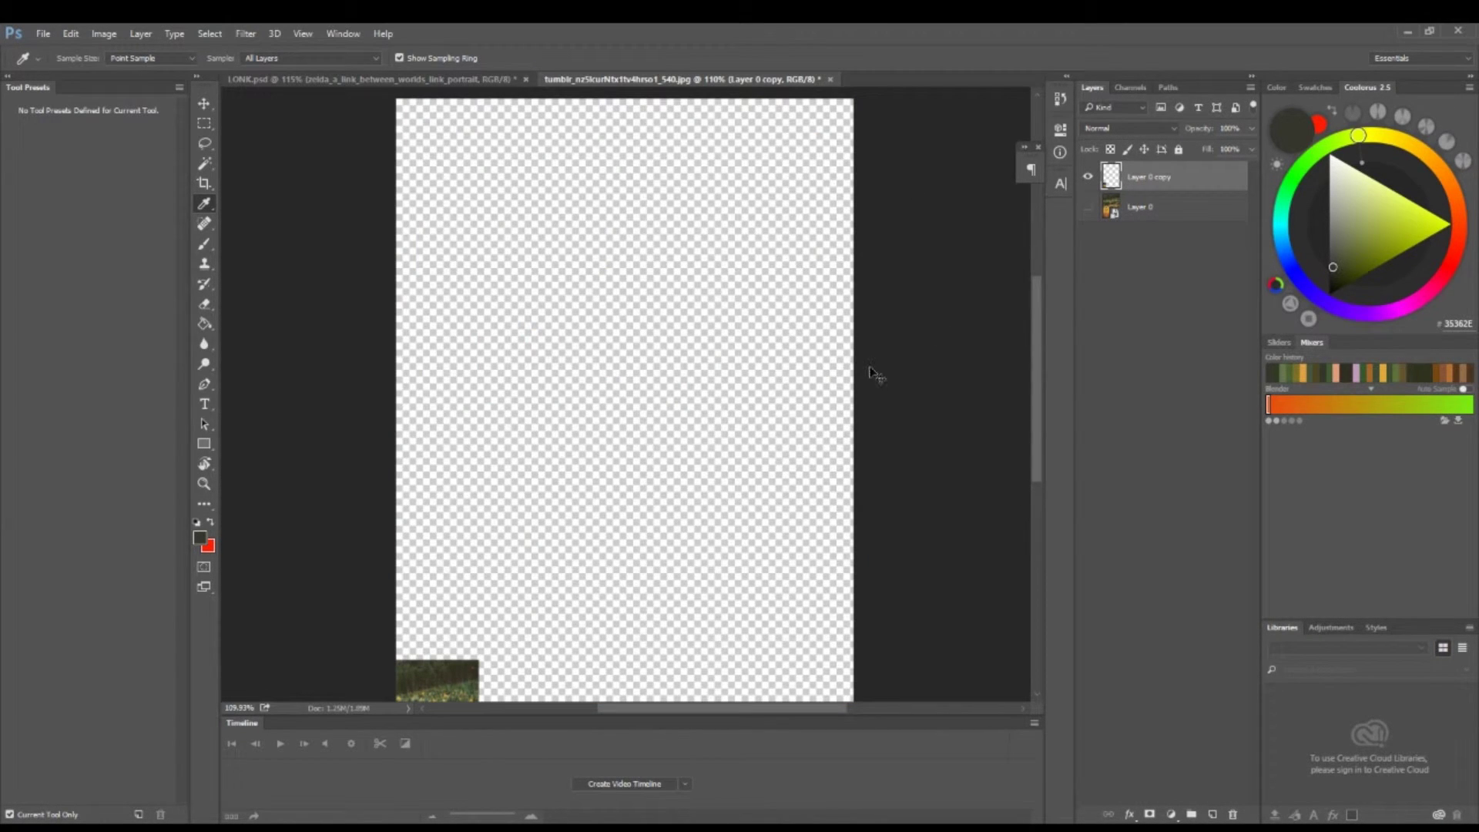
{"action": "key", "text": "ctrl+t"}
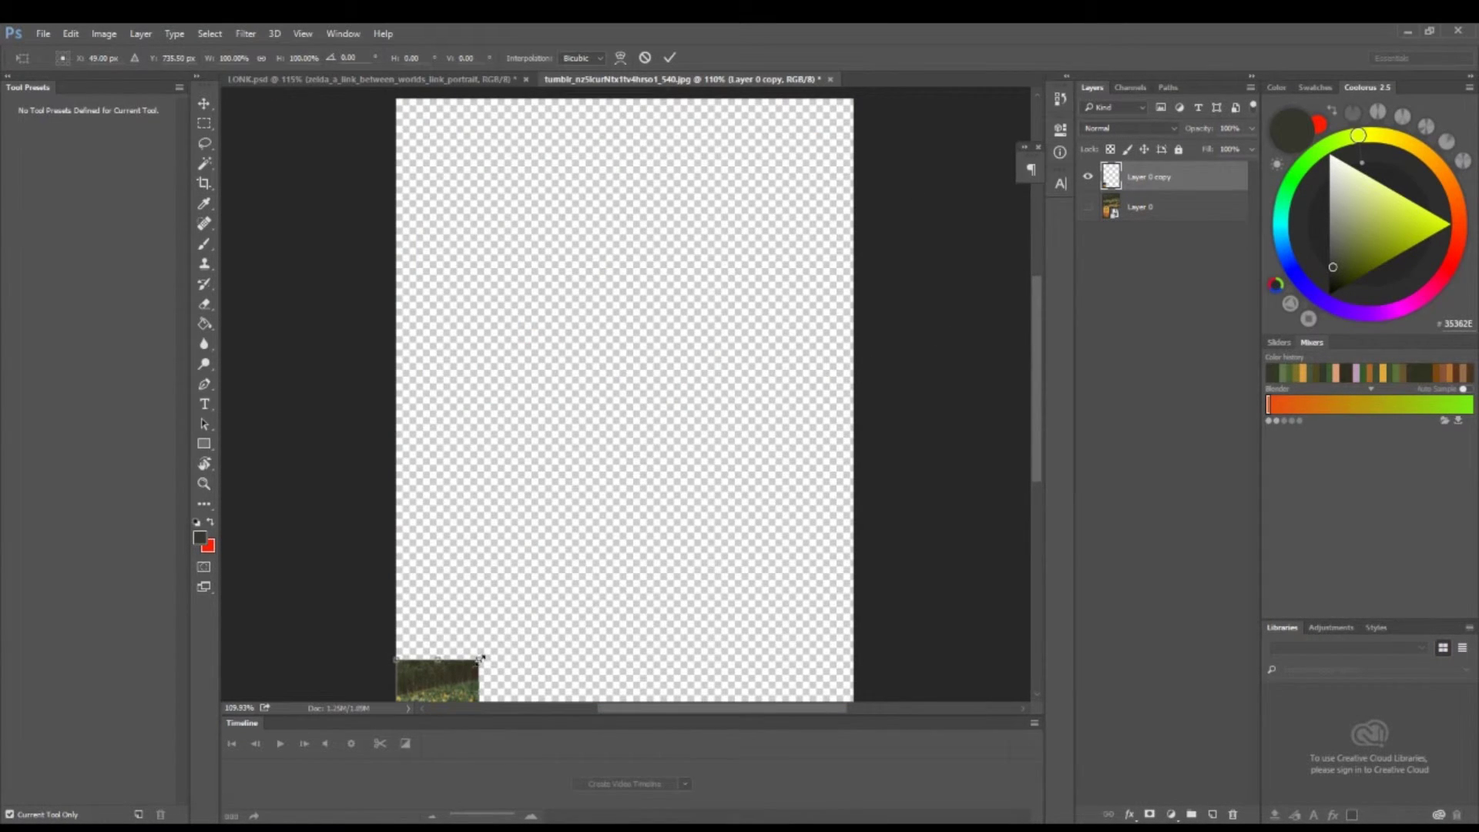
{"action": "left_click_drag", "start_coordinate": [480, 658], "coordinate": [459, 616]}
{"action": "left_click", "coordinate": [670, 57]}
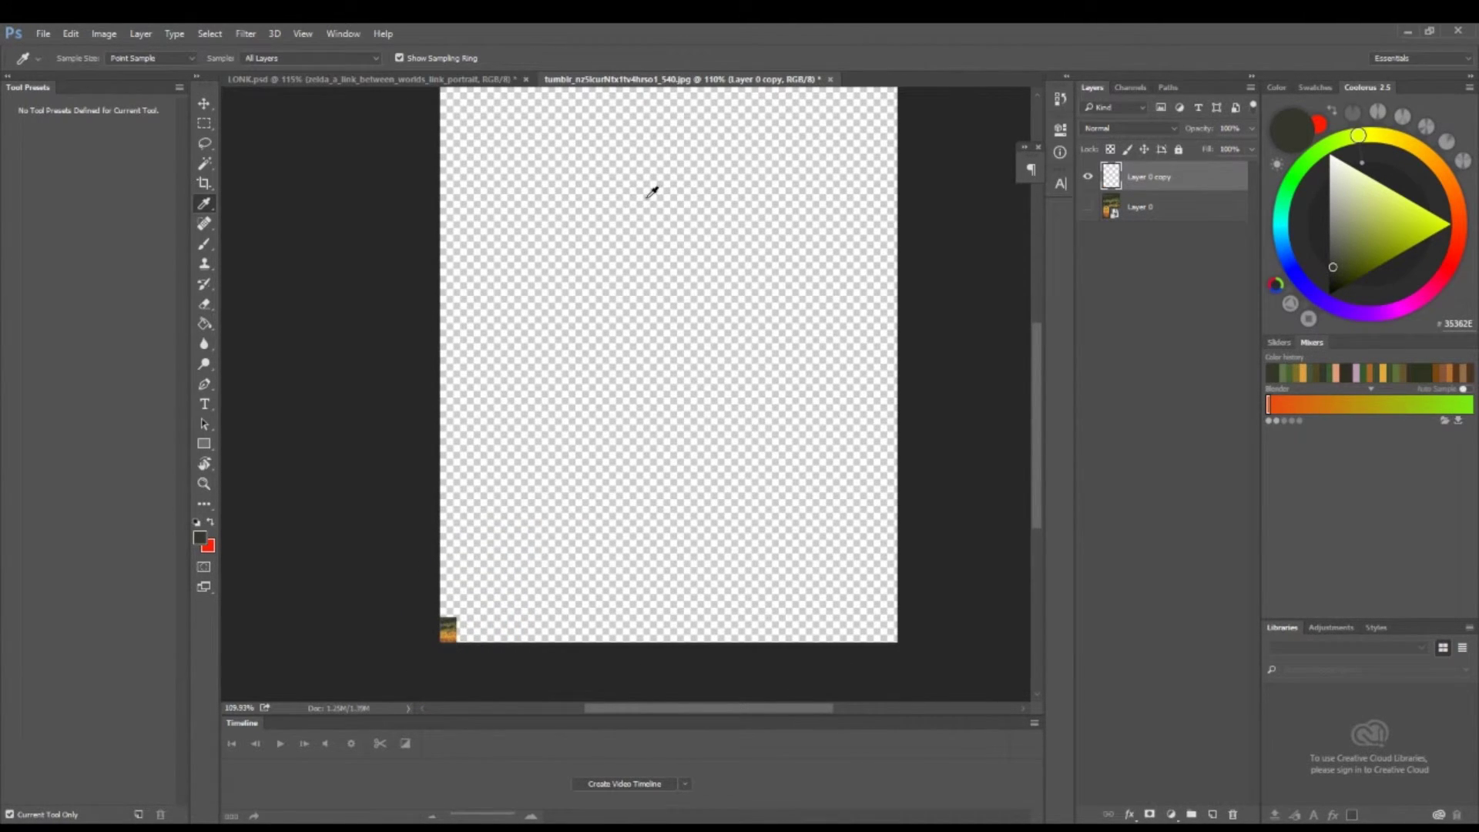
- Fit the canvas in view and enlarge the tiny copy back to full canvas as a soft blur
{"action": "key", "text": "ctrl+0"}
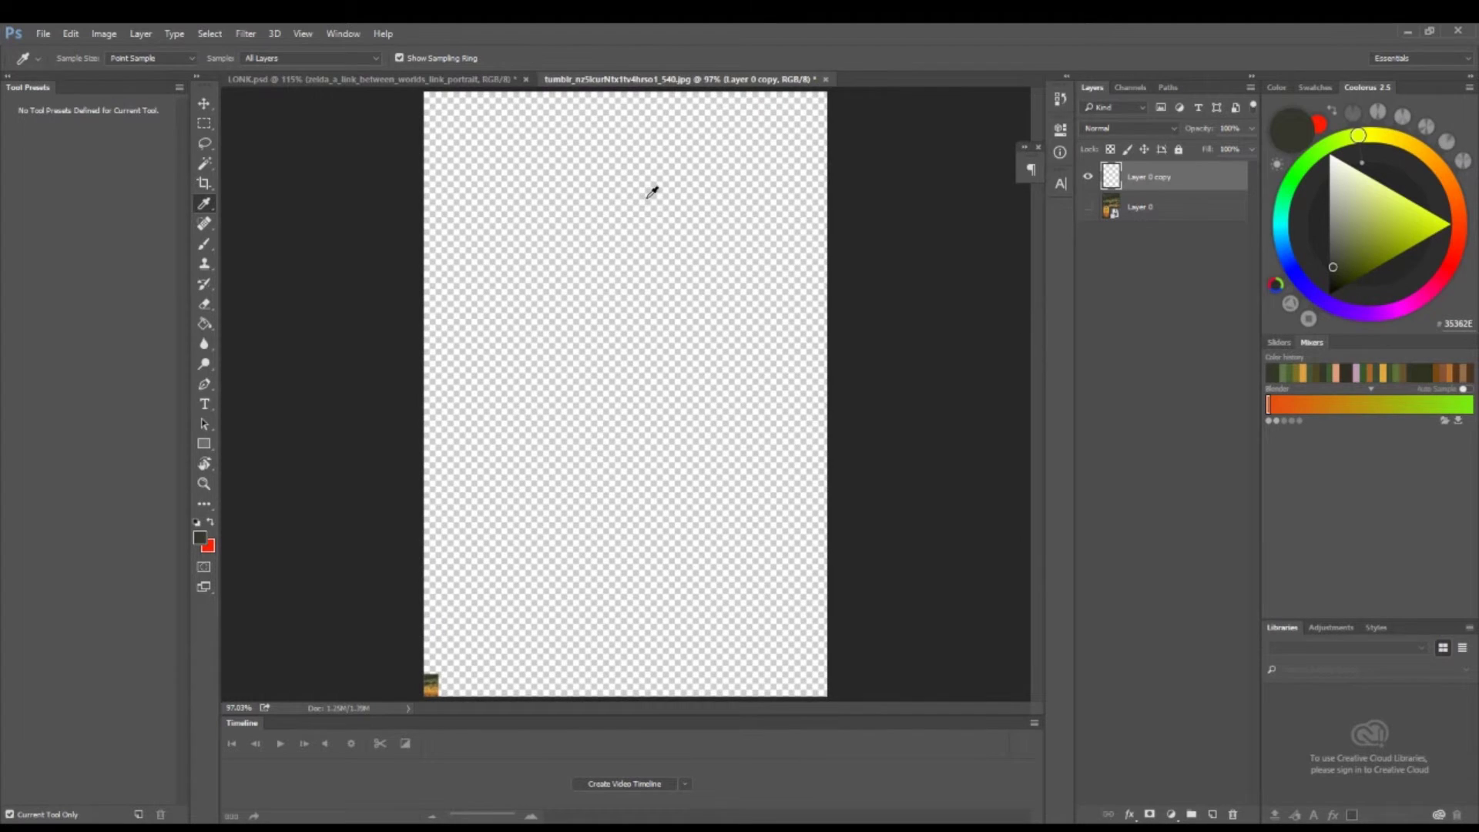
{"action": "key", "text": "ctrl+t"}
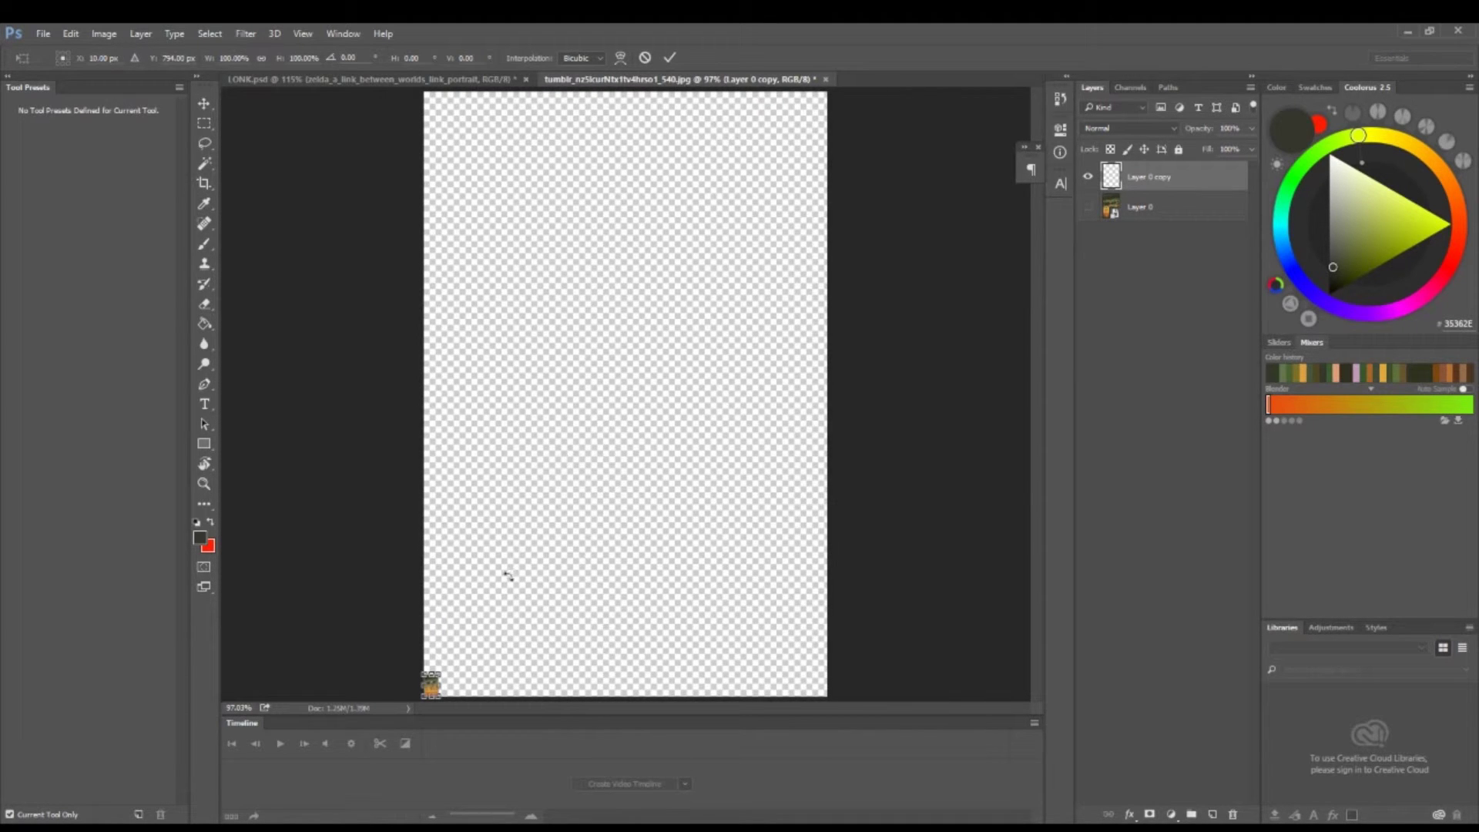
{"action": "left_click_drag", "start_coordinate": [441, 669], "coordinate": [835, 91]}
{"action": "key", "text": "Return"}
- Sample colours, including an olive tone, from the blurred forest with the Eyedropper
{"action": "key", "text": "i"}
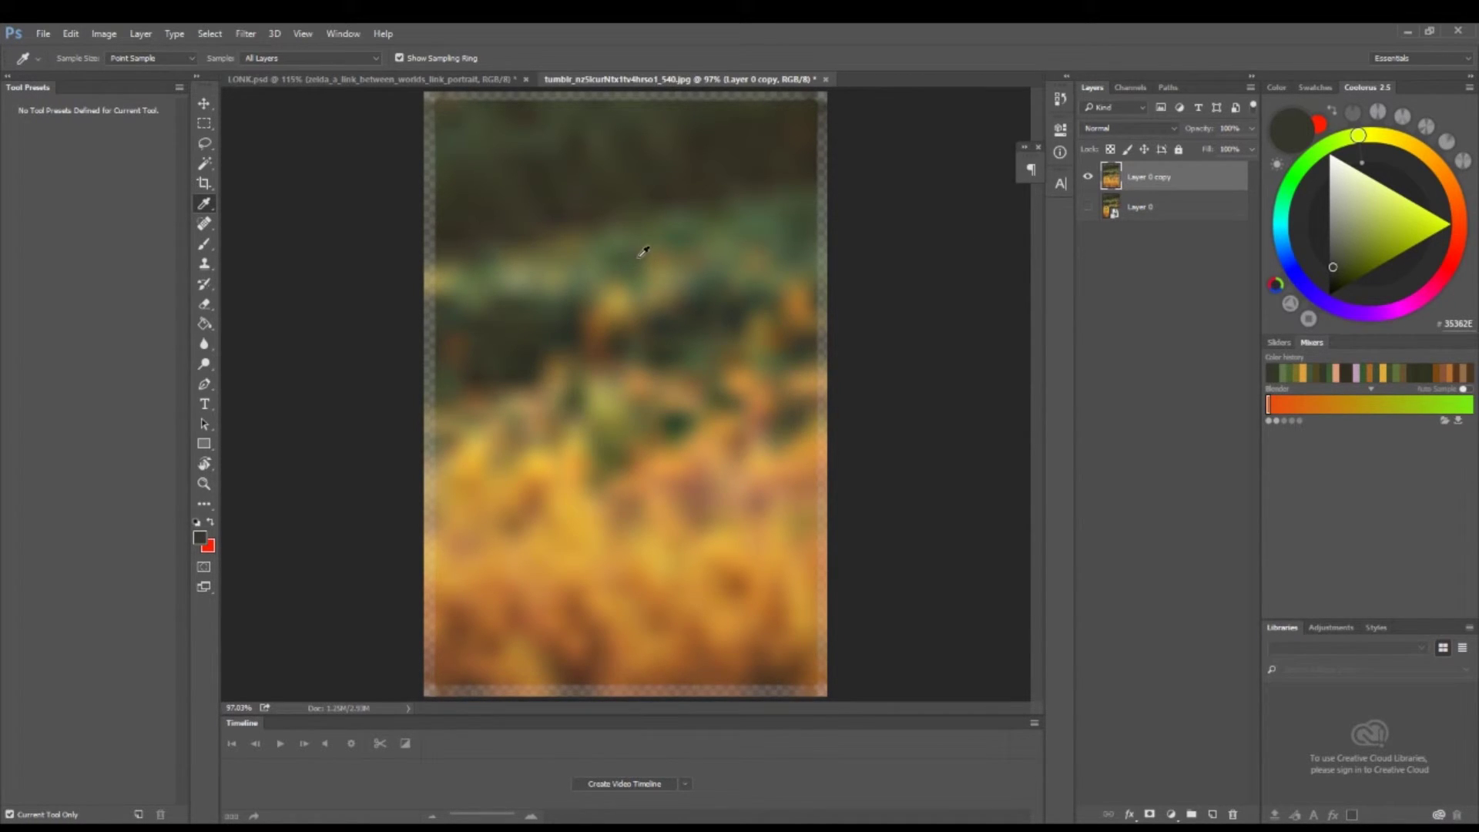
{"action": "left_click_drag", "start_coordinate": [657, 316], "coordinate": [523, 324]}
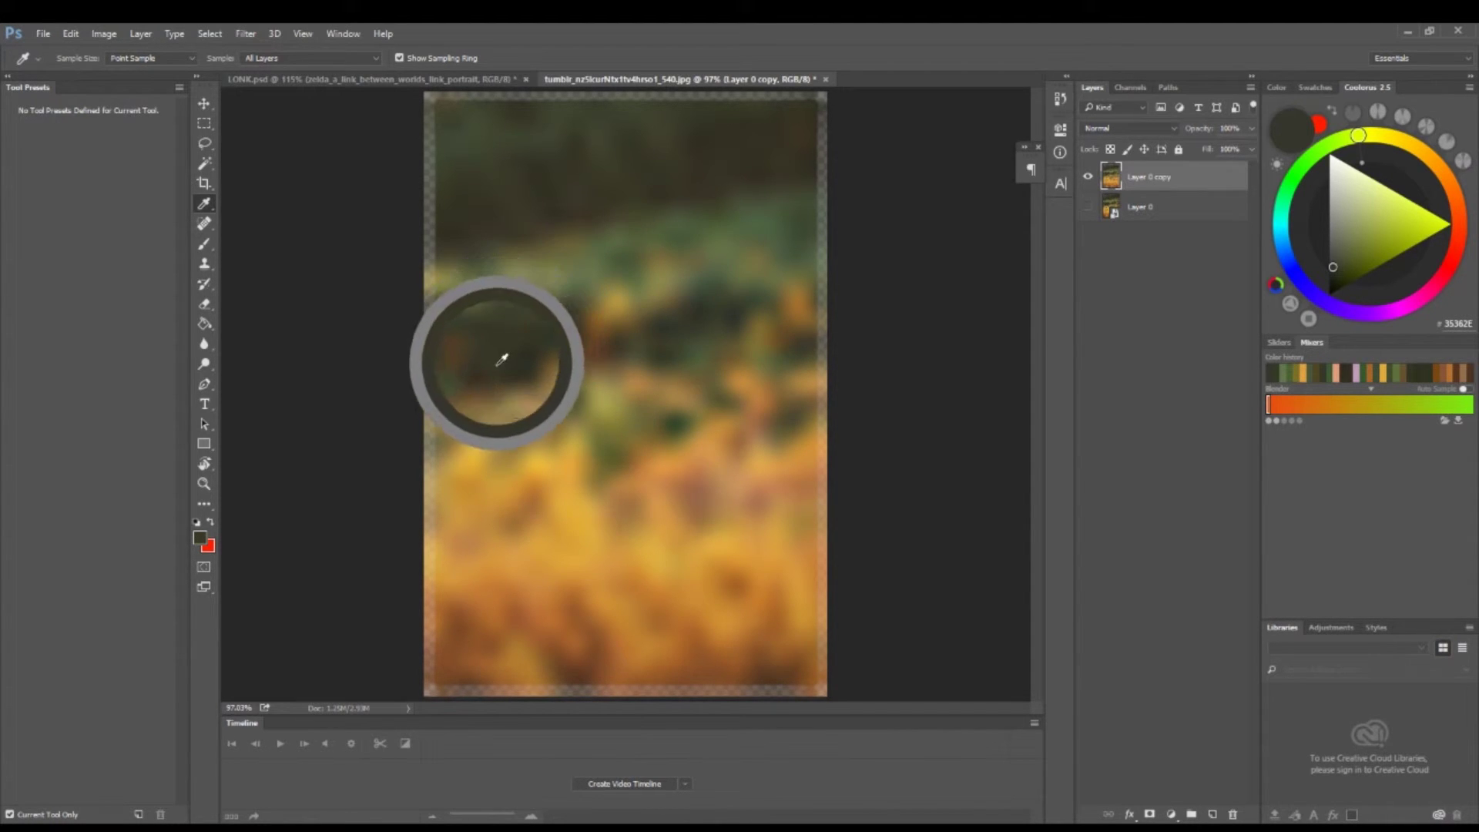
{"action": "left_click_drag", "start_coordinate": [502, 359], "coordinate": [580, 147]}
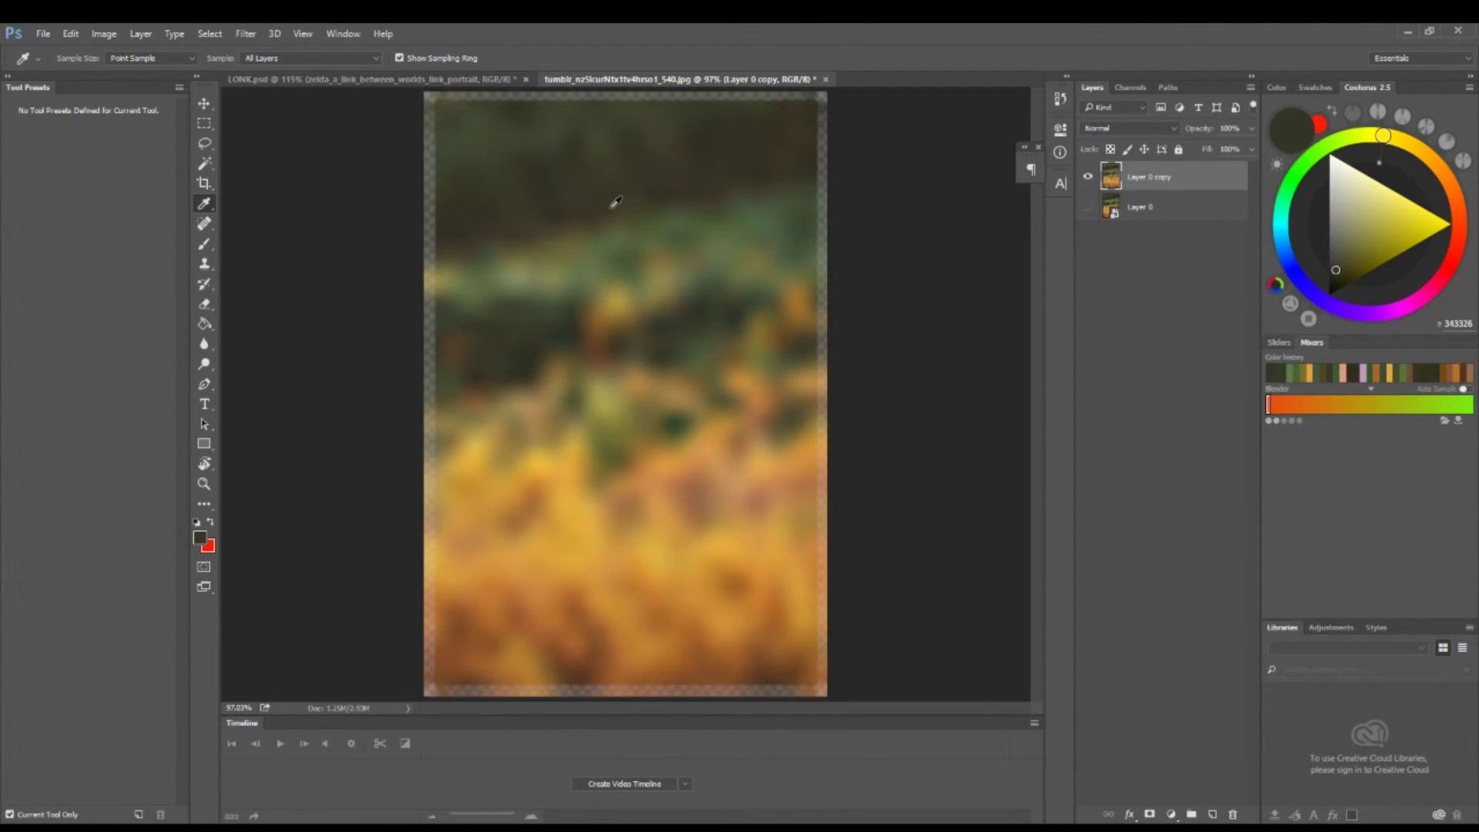
{"action": "left_click", "coordinate": [476, 81]}
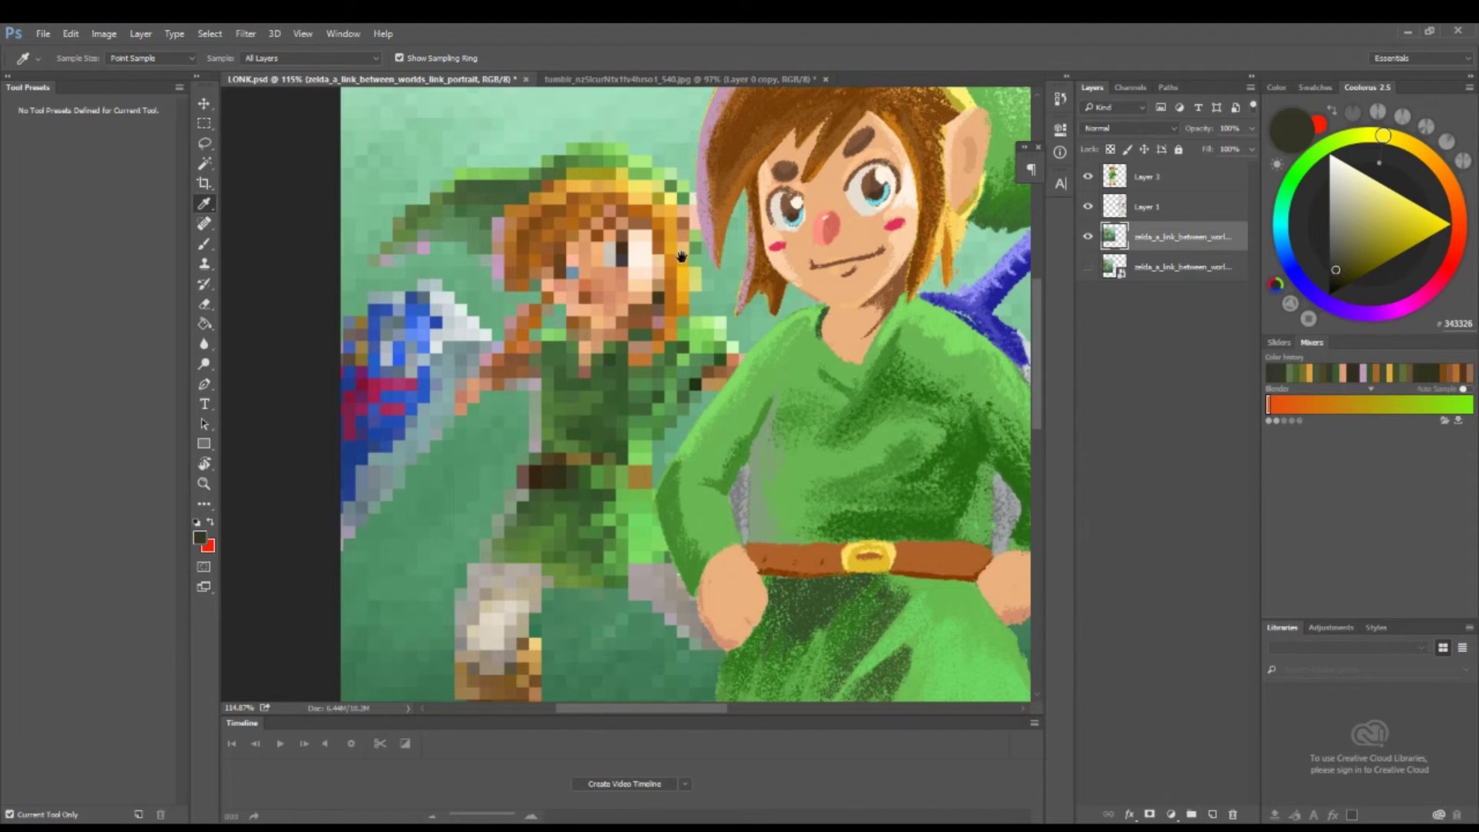
- Hide the pixelated Link layer, show the detailed Link artwork and move it slightly right
{"action": "left_click_drag", "start_coordinate": [682, 258], "coordinate": [662, 291]}
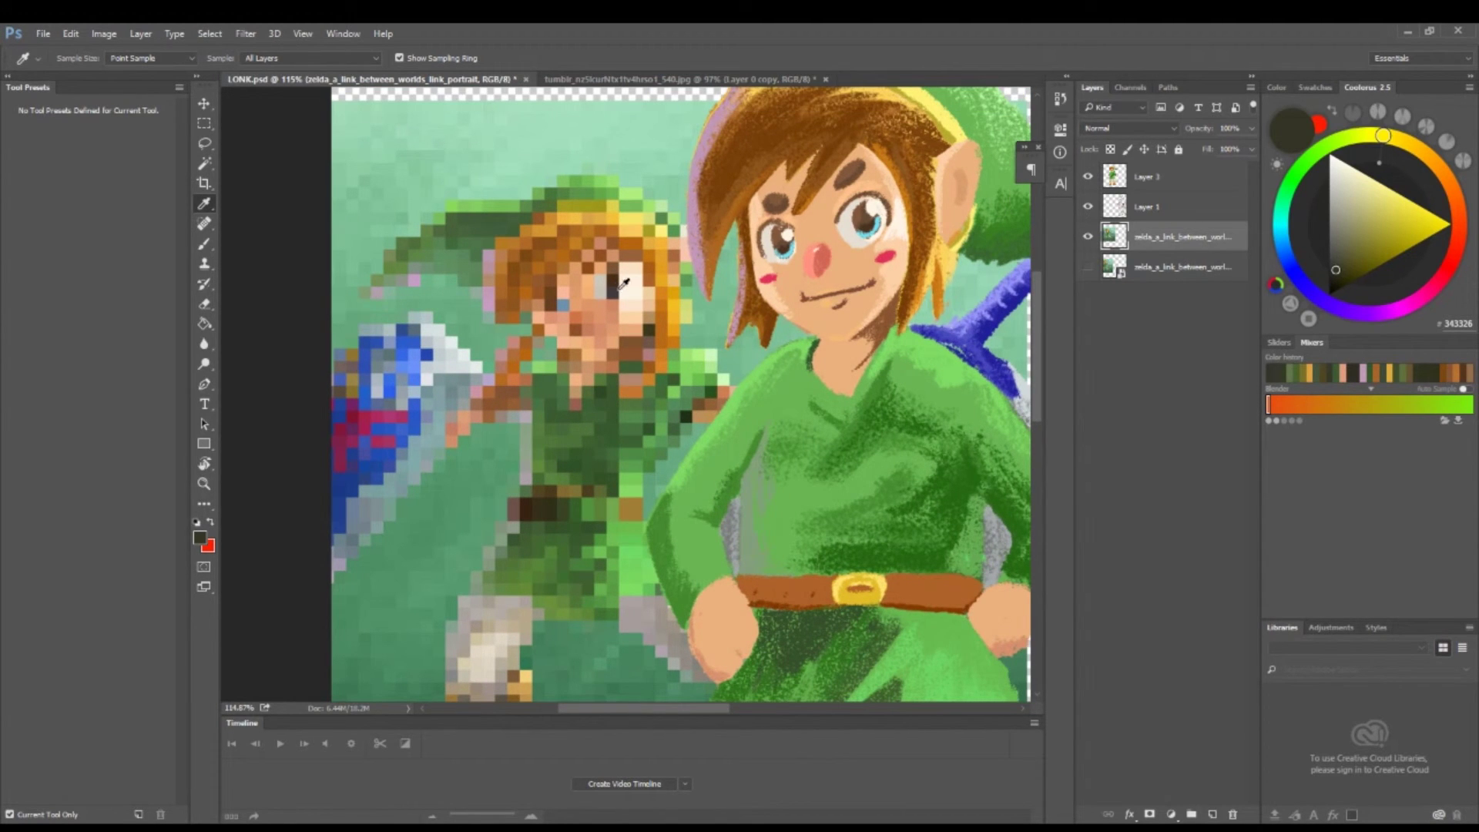
{"action": "left_click", "coordinate": [1088, 236]}
{"action": "left_click", "coordinate": [1088, 267]}
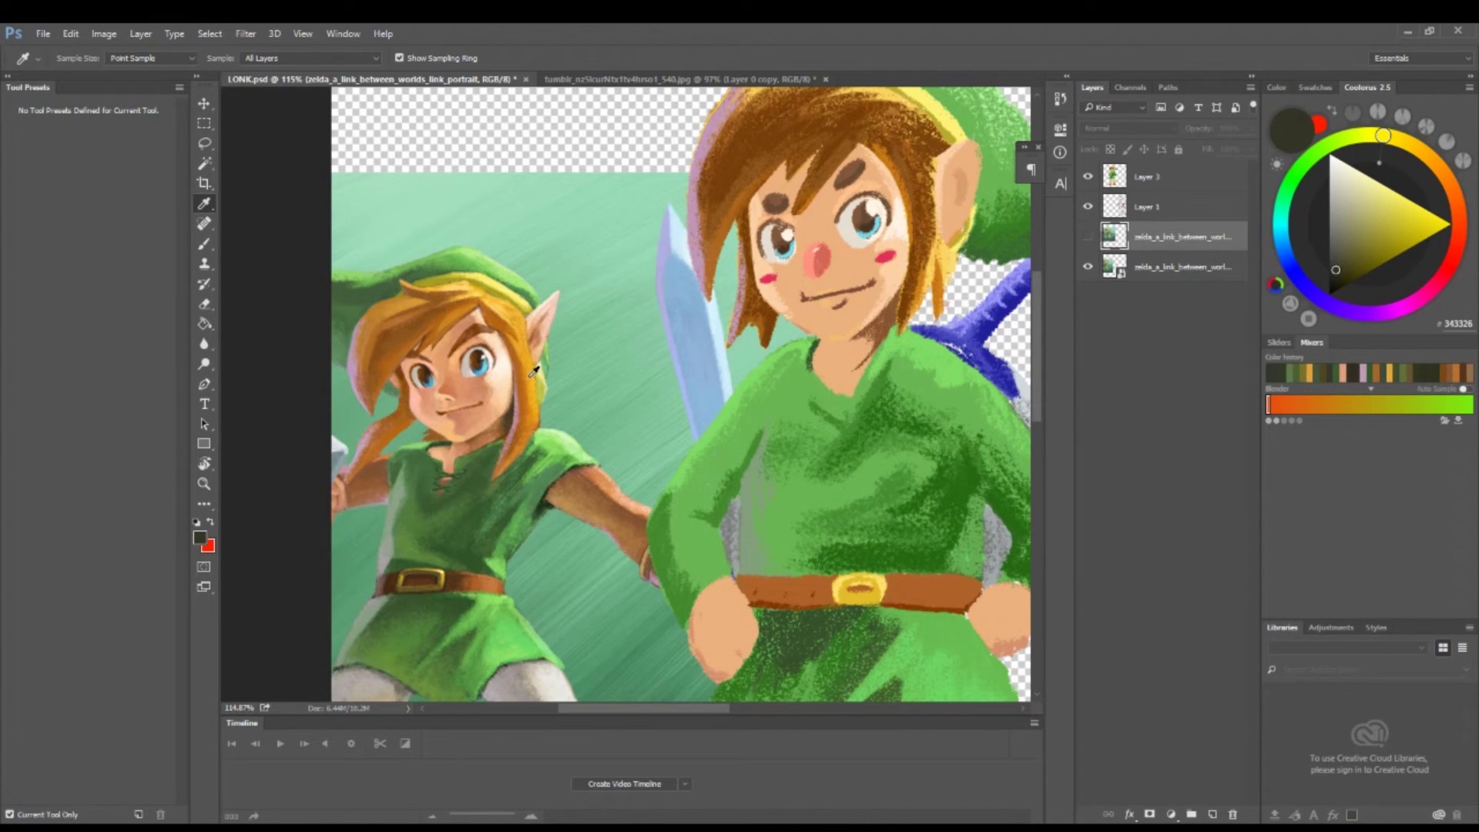
{"action": "key", "text": "v"}
{"action": "left_click_drag", "start_coordinate": [547, 350], "coordinate": [661, 310]}
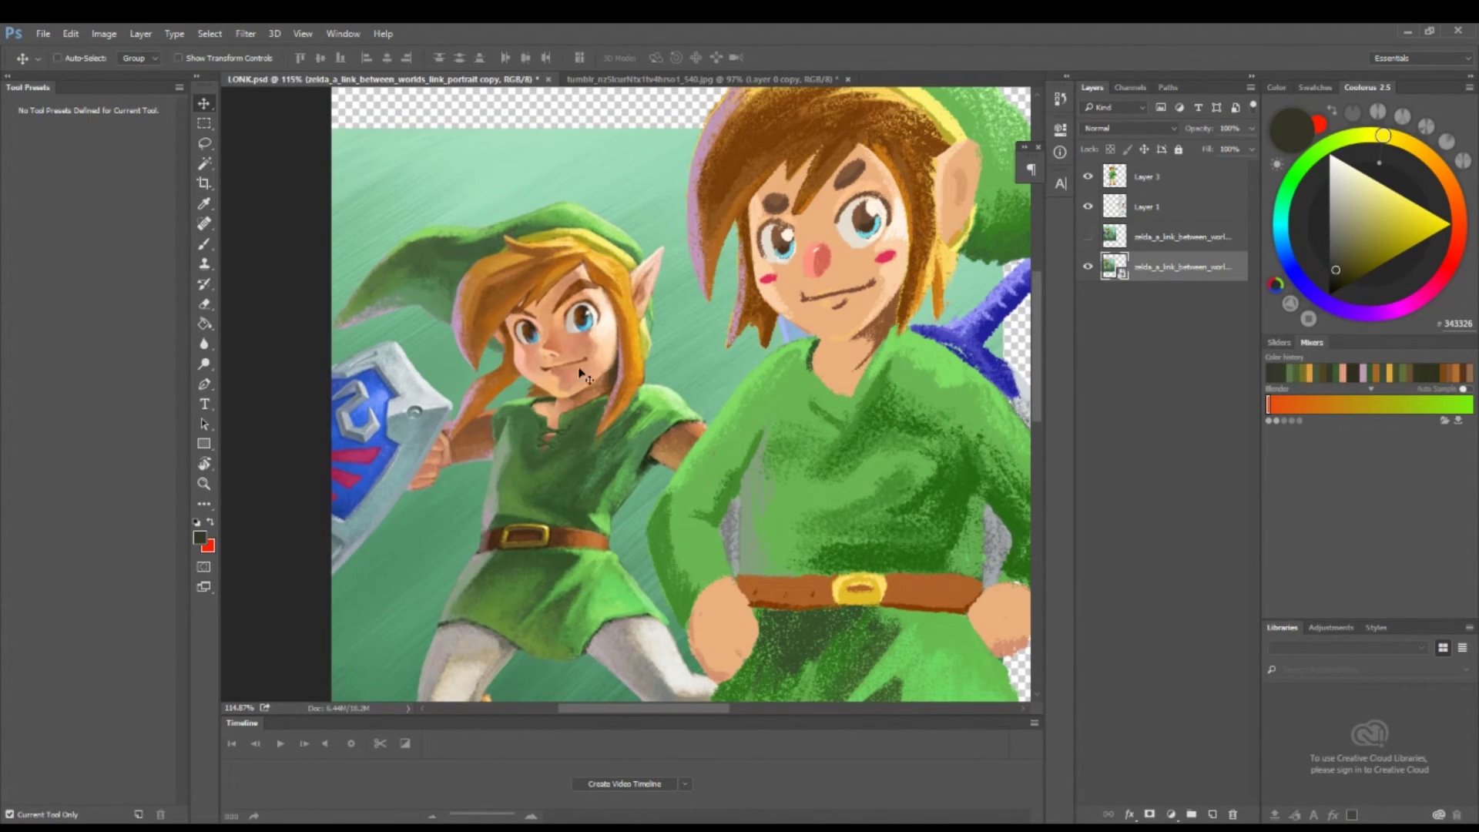